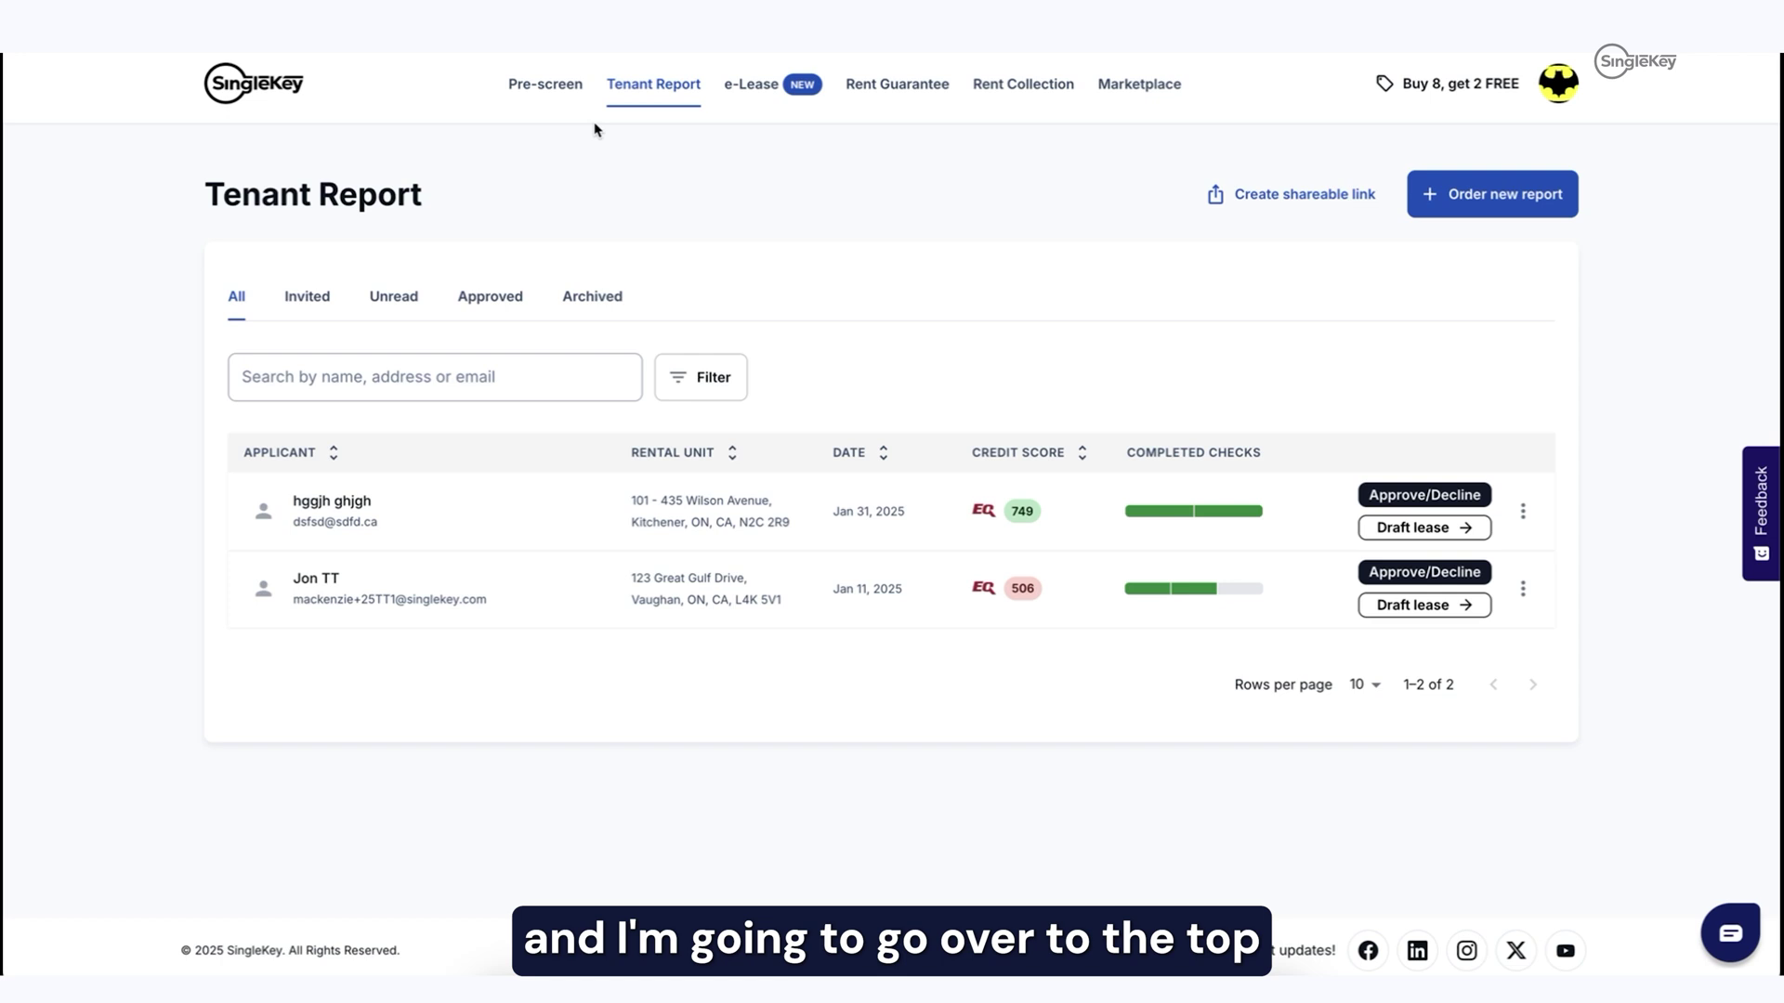
# Step: Browse the Pre-screen applicant table, then open the pre-screen form preview
pyautogui.click(548, 85)
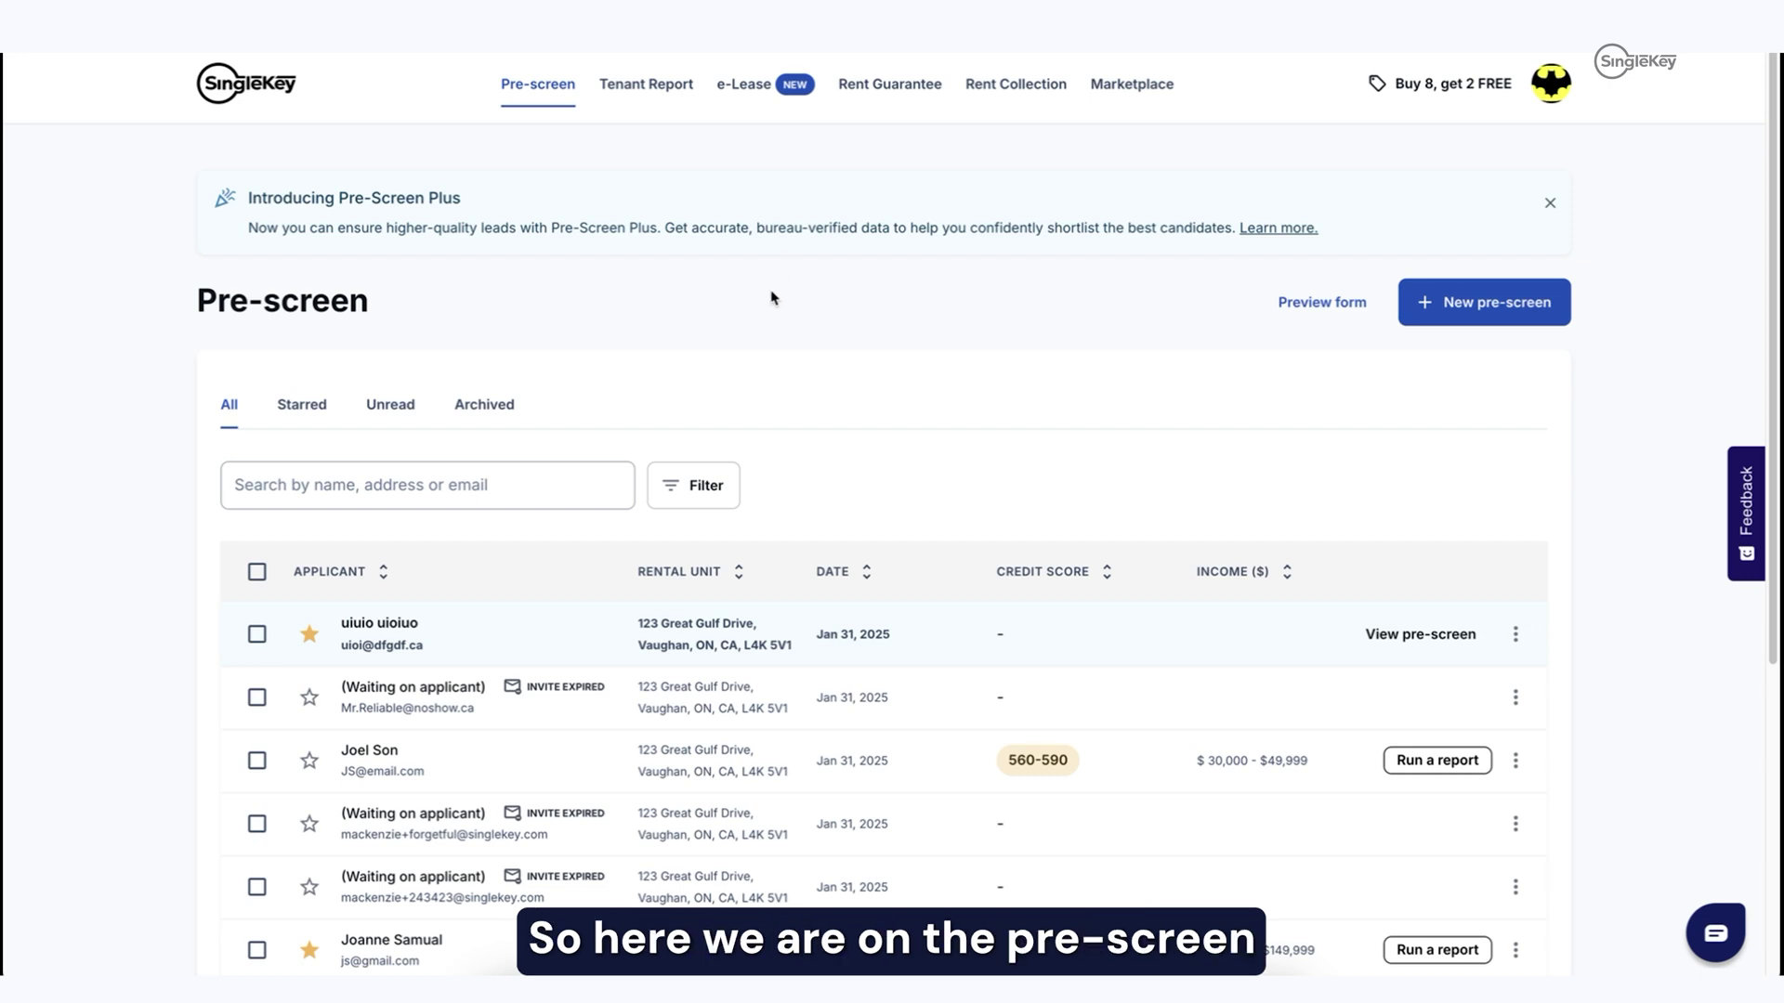
pyautogui.scroll(-3, 762, 279)
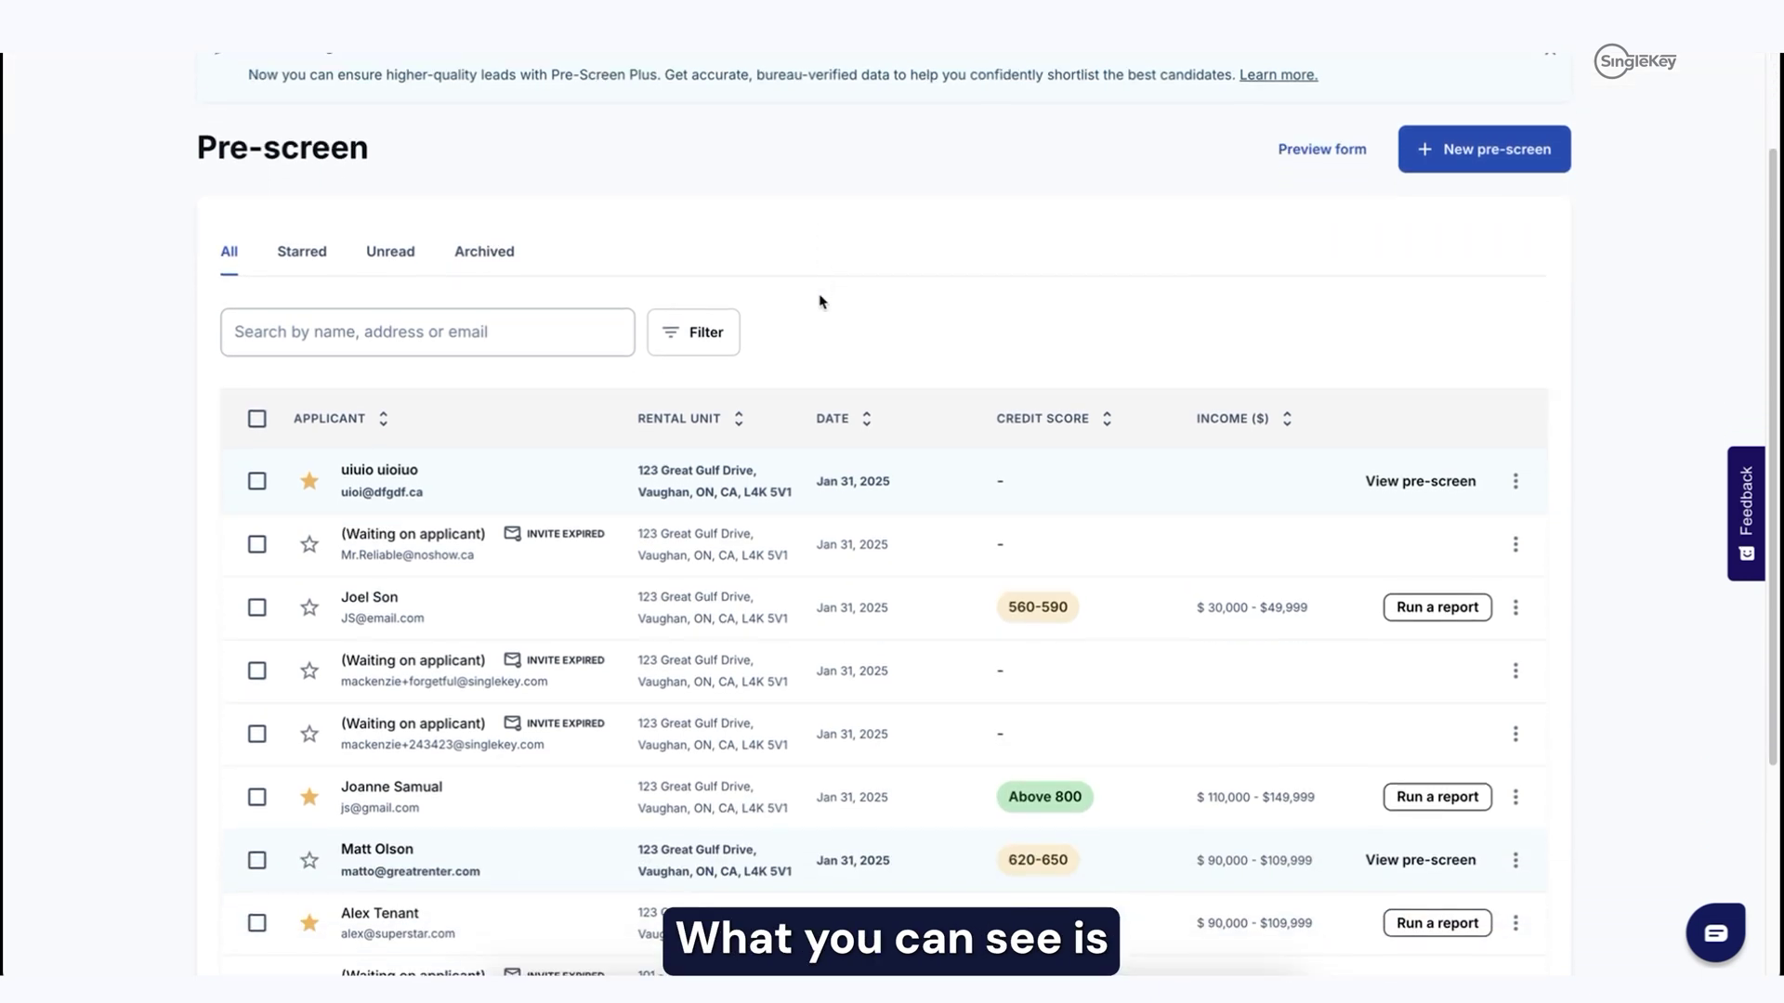
pyautogui.scroll(-1, 759, 433)
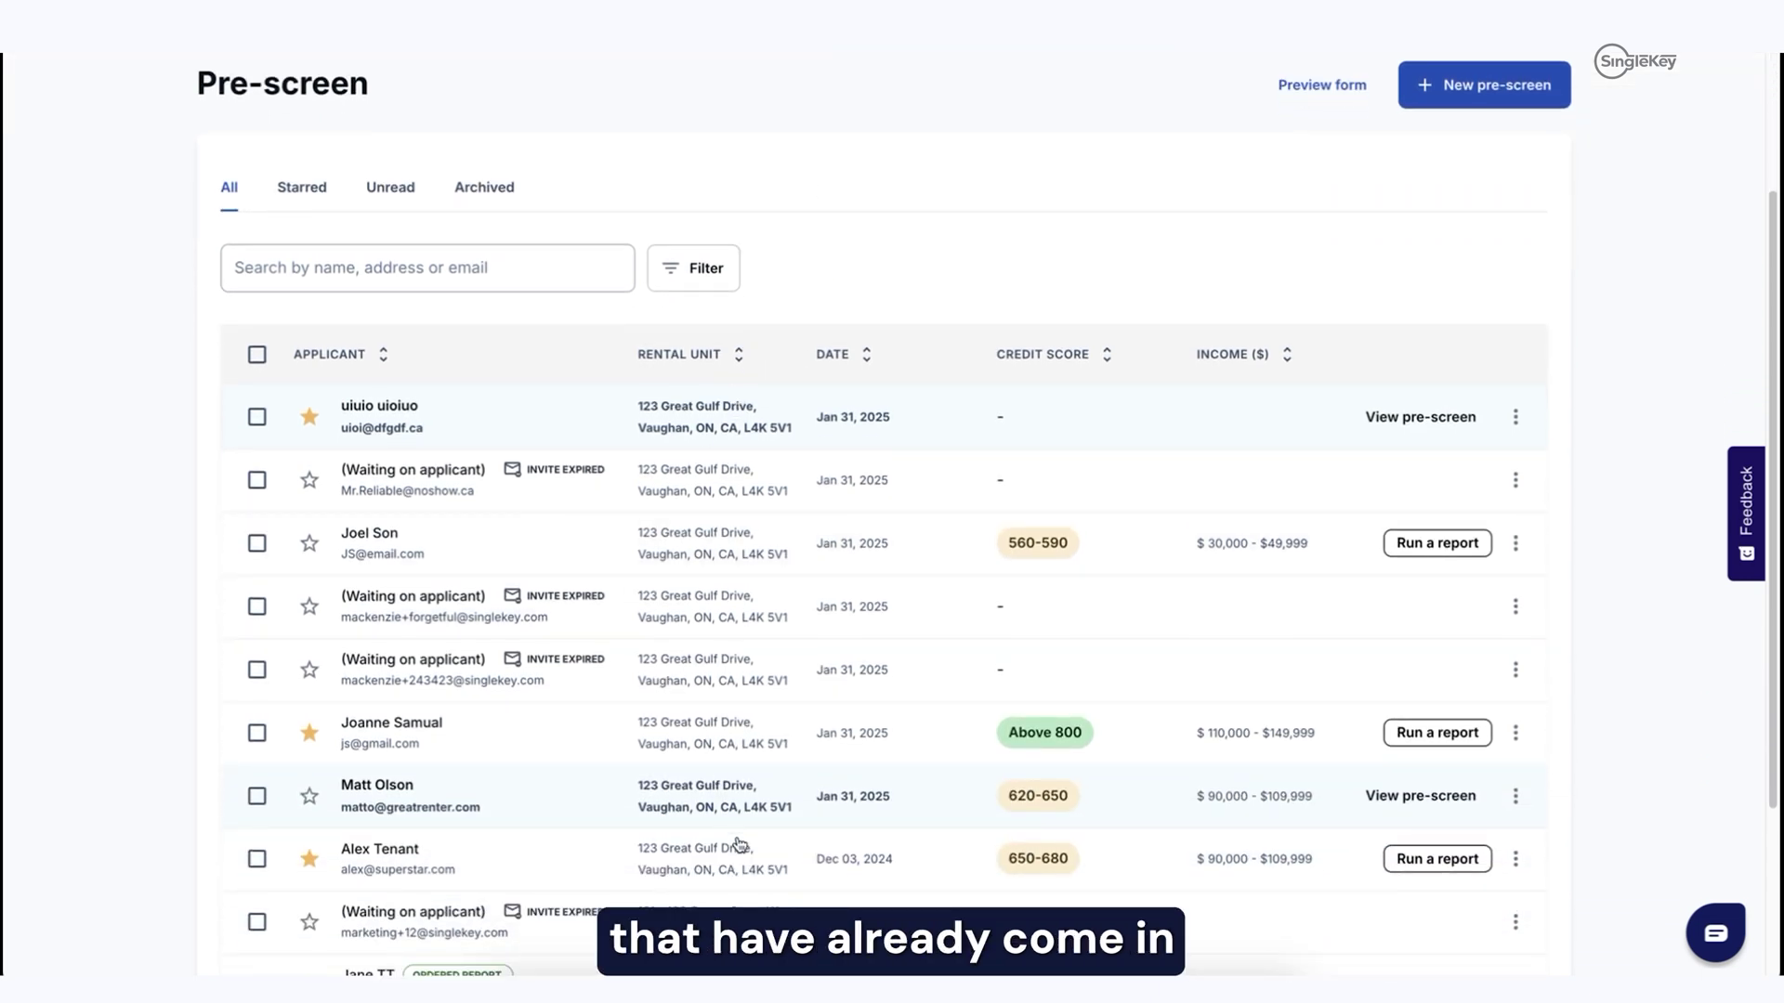
pyautogui.scroll(-3, 744, 483)
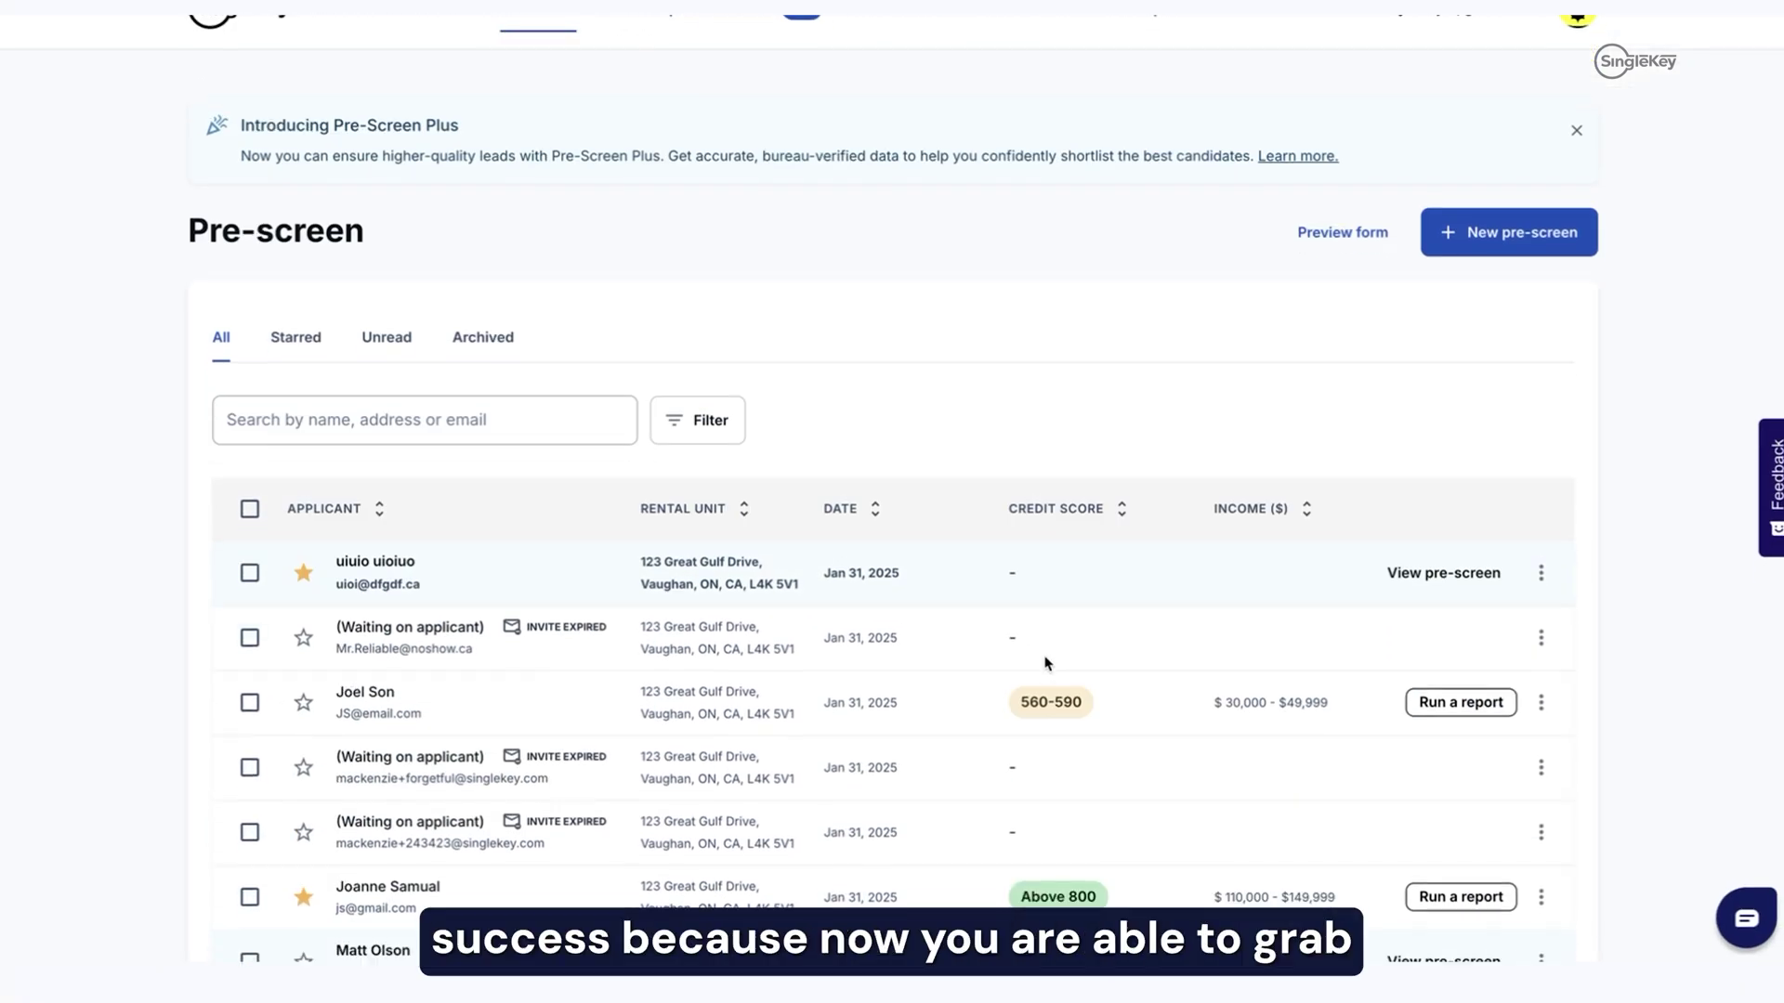
pyautogui.scroll(-3, 1045, 663)
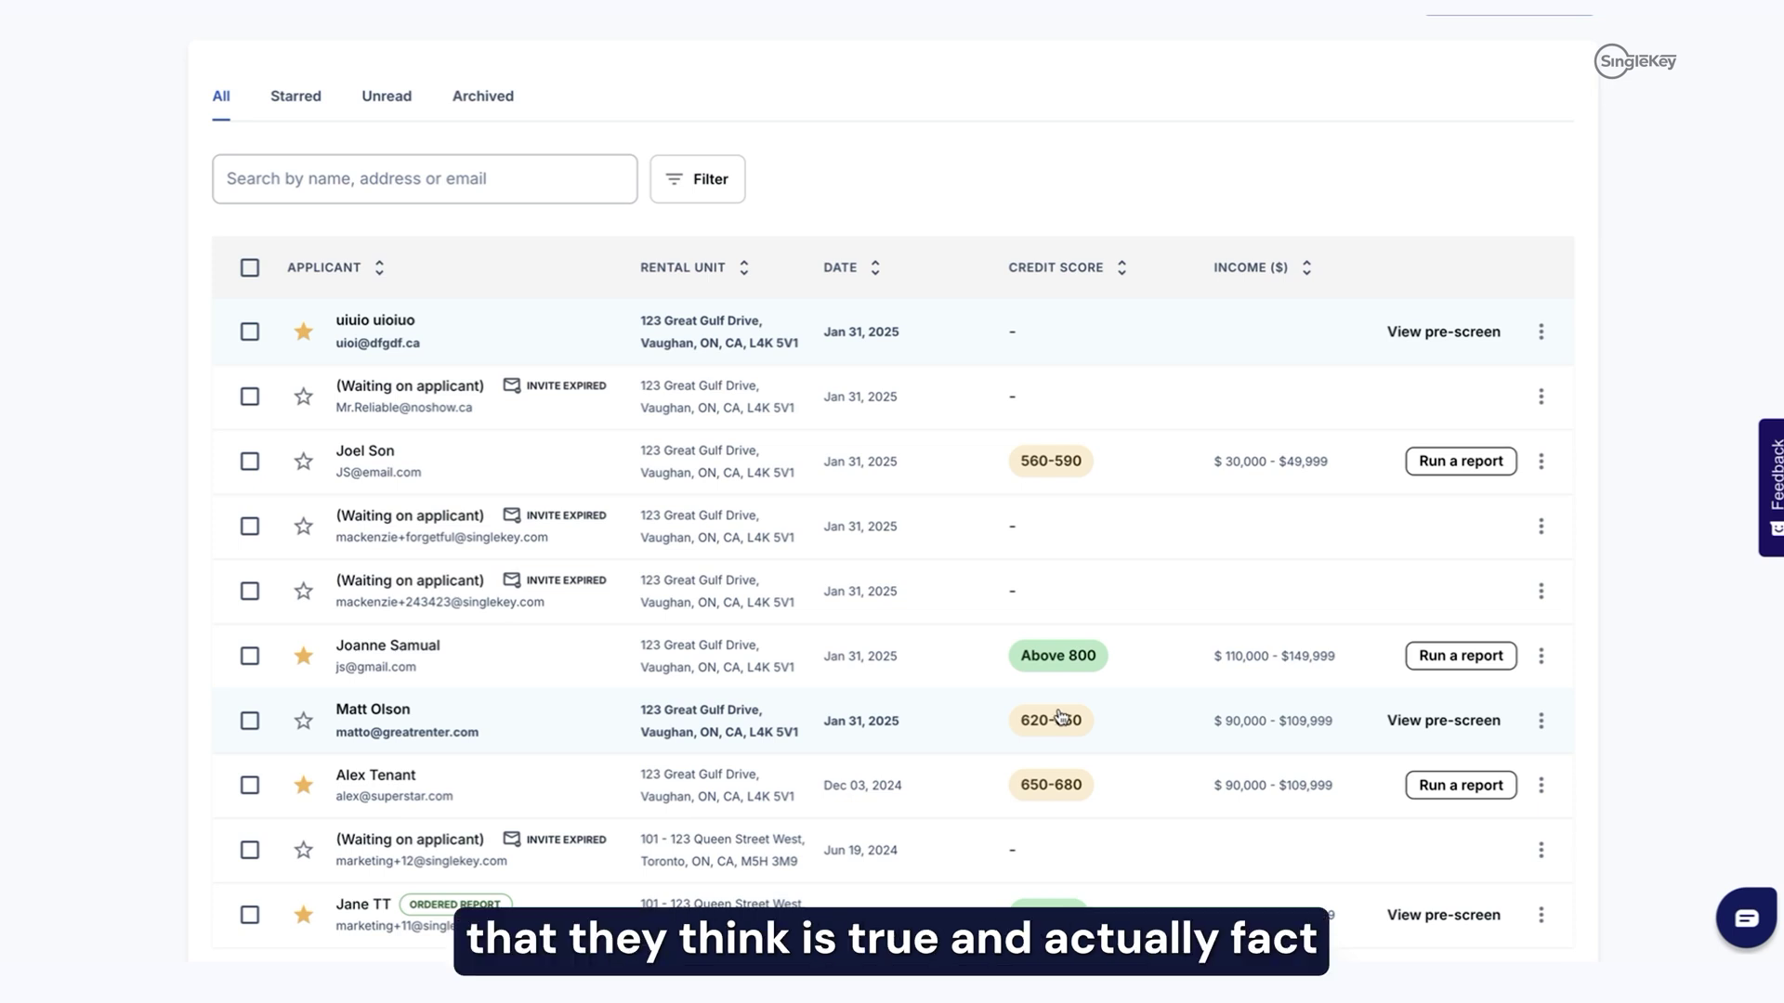
pyautogui.scroll(-1, 1059, 716)
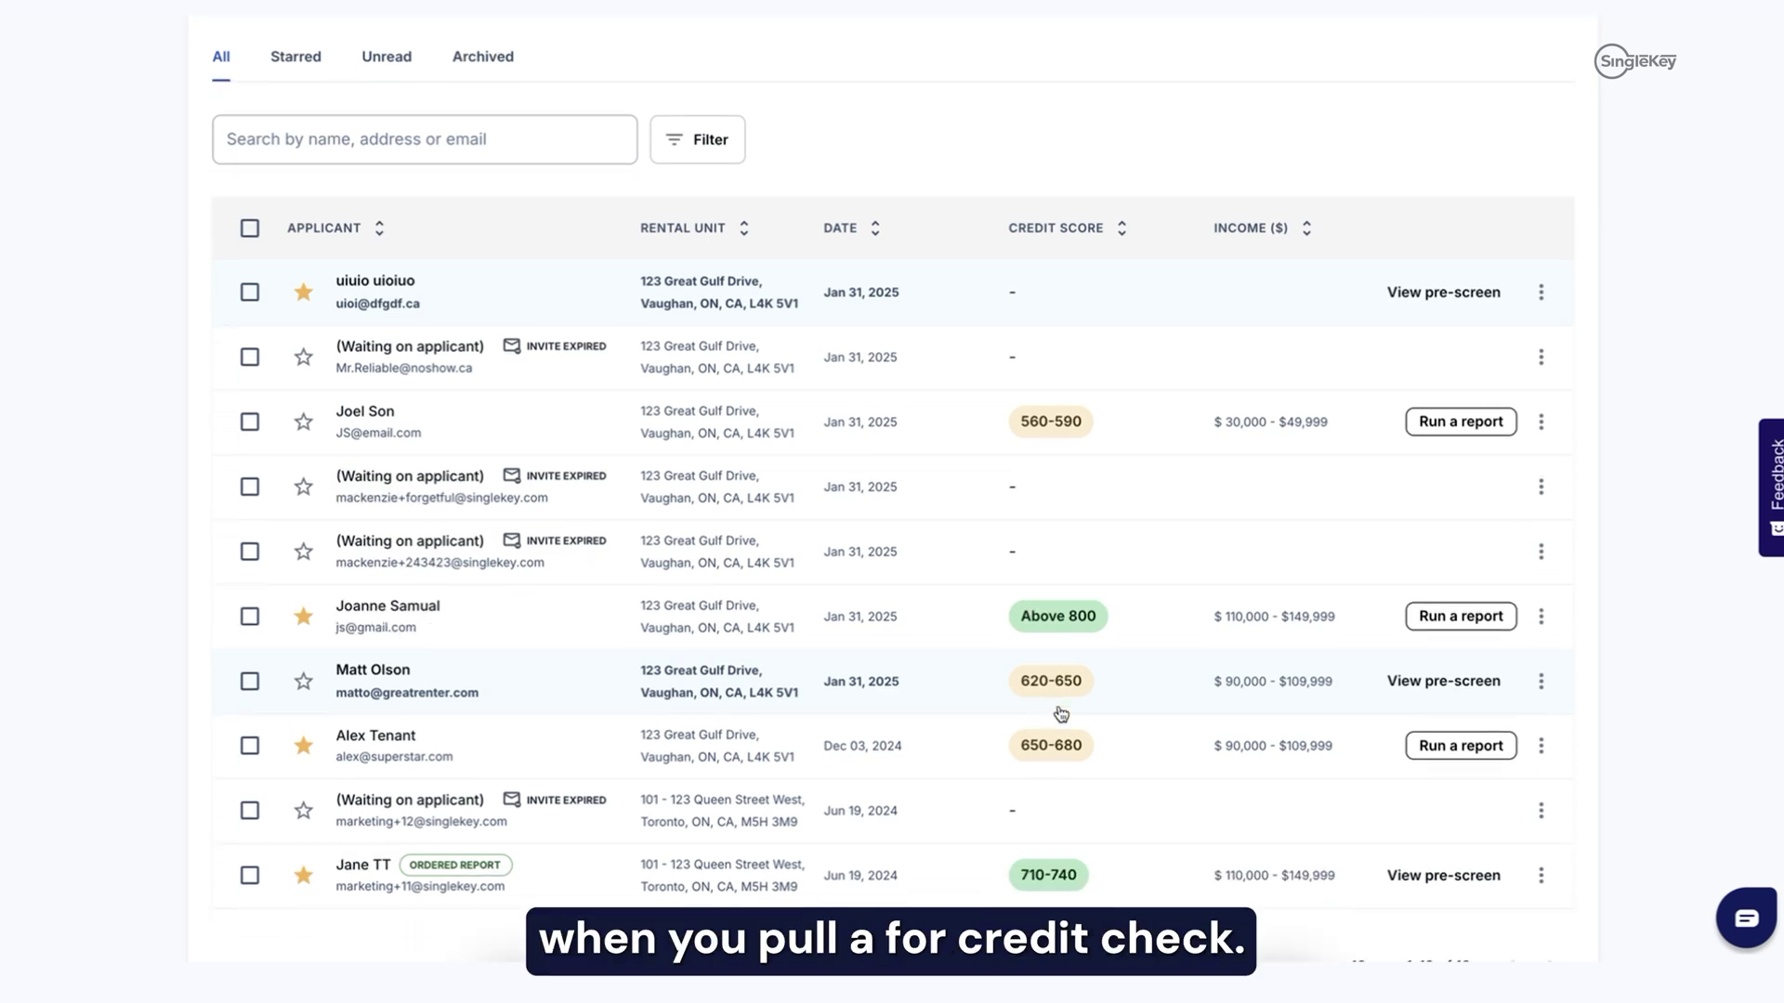
pyautogui.scroll(4, 1061, 712)
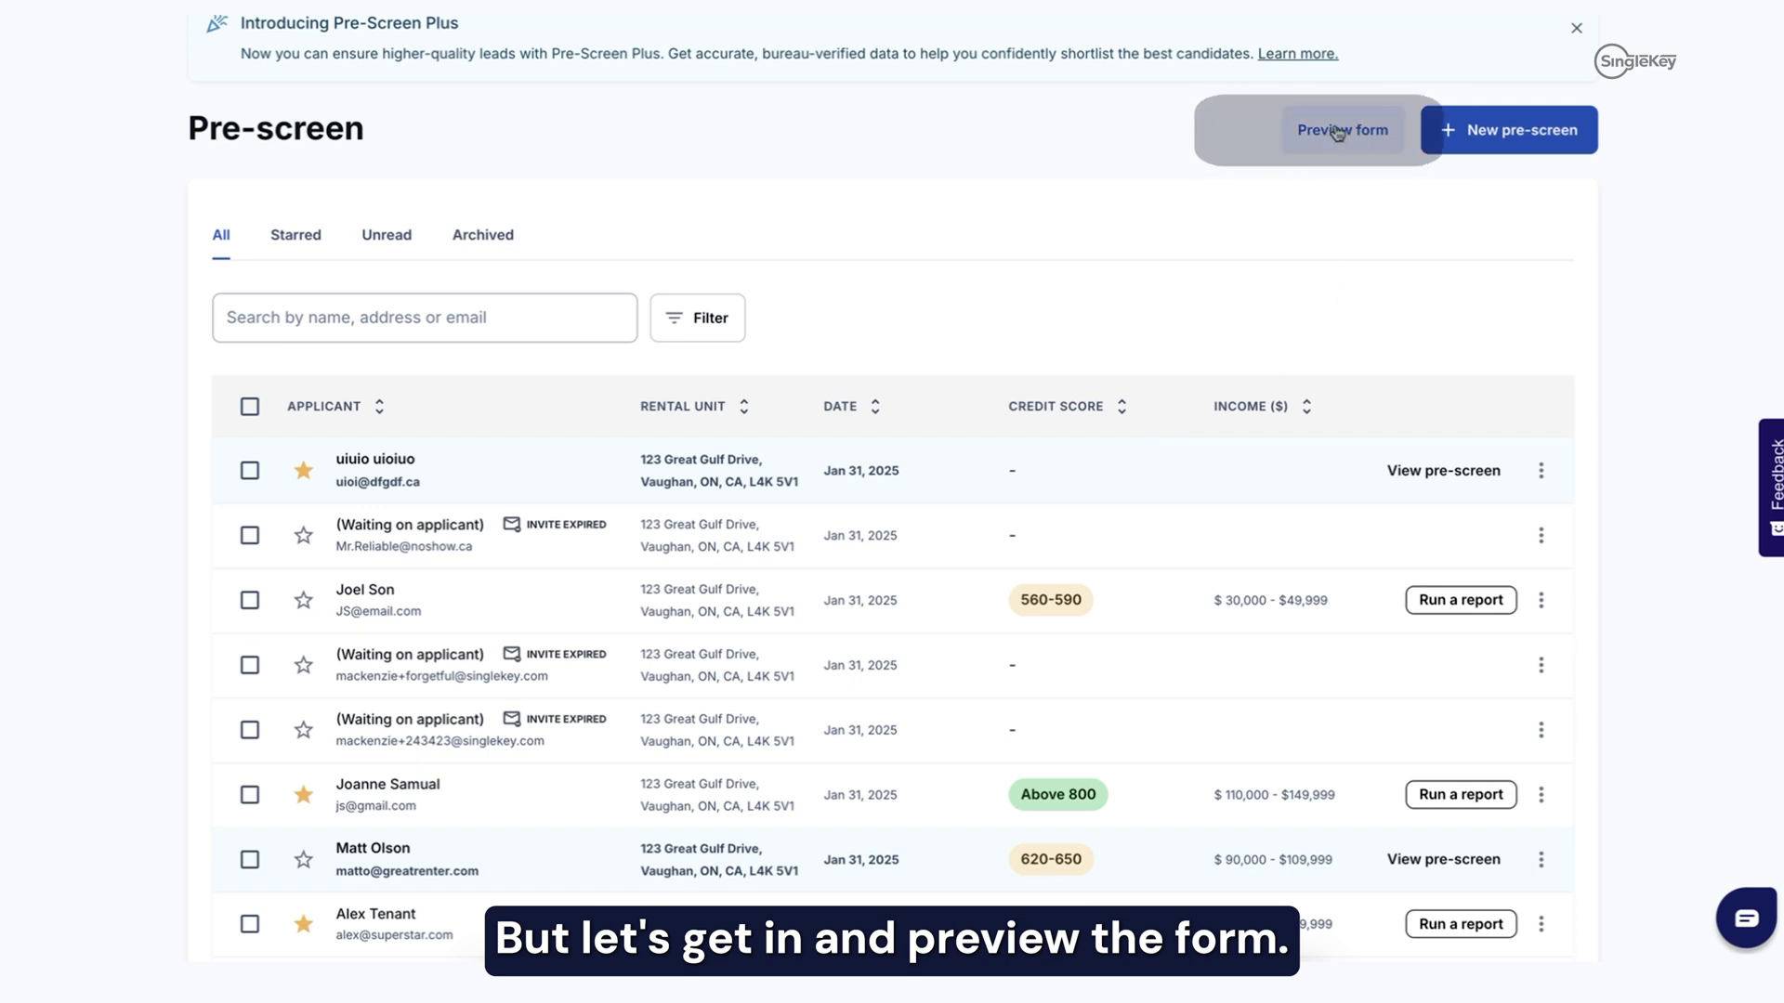
pyautogui.click(1340, 131)
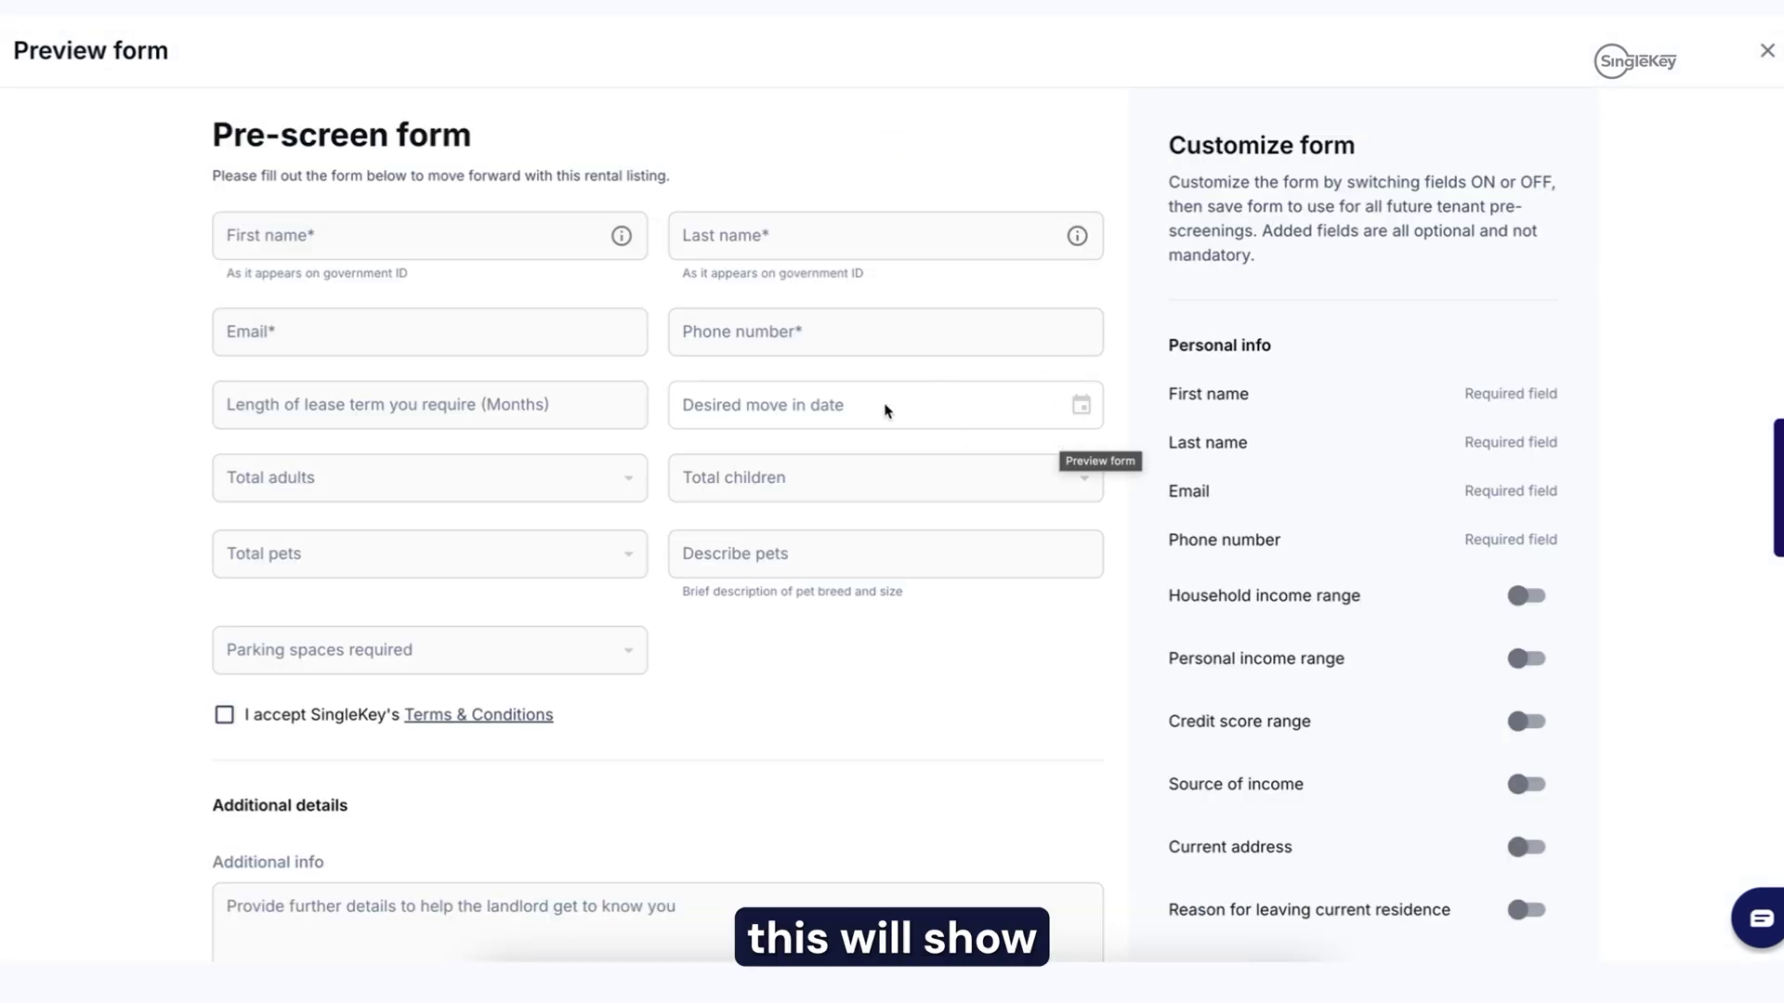
# Step: Add household income, personal income and credit score range questions to the form
pyautogui.scroll(-1, 796, 387)
pyautogui.scroll(1, 299, 449)
pyautogui.scroll(-3, 298, 446)
pyautogui.scroll(-2, 298, 450)
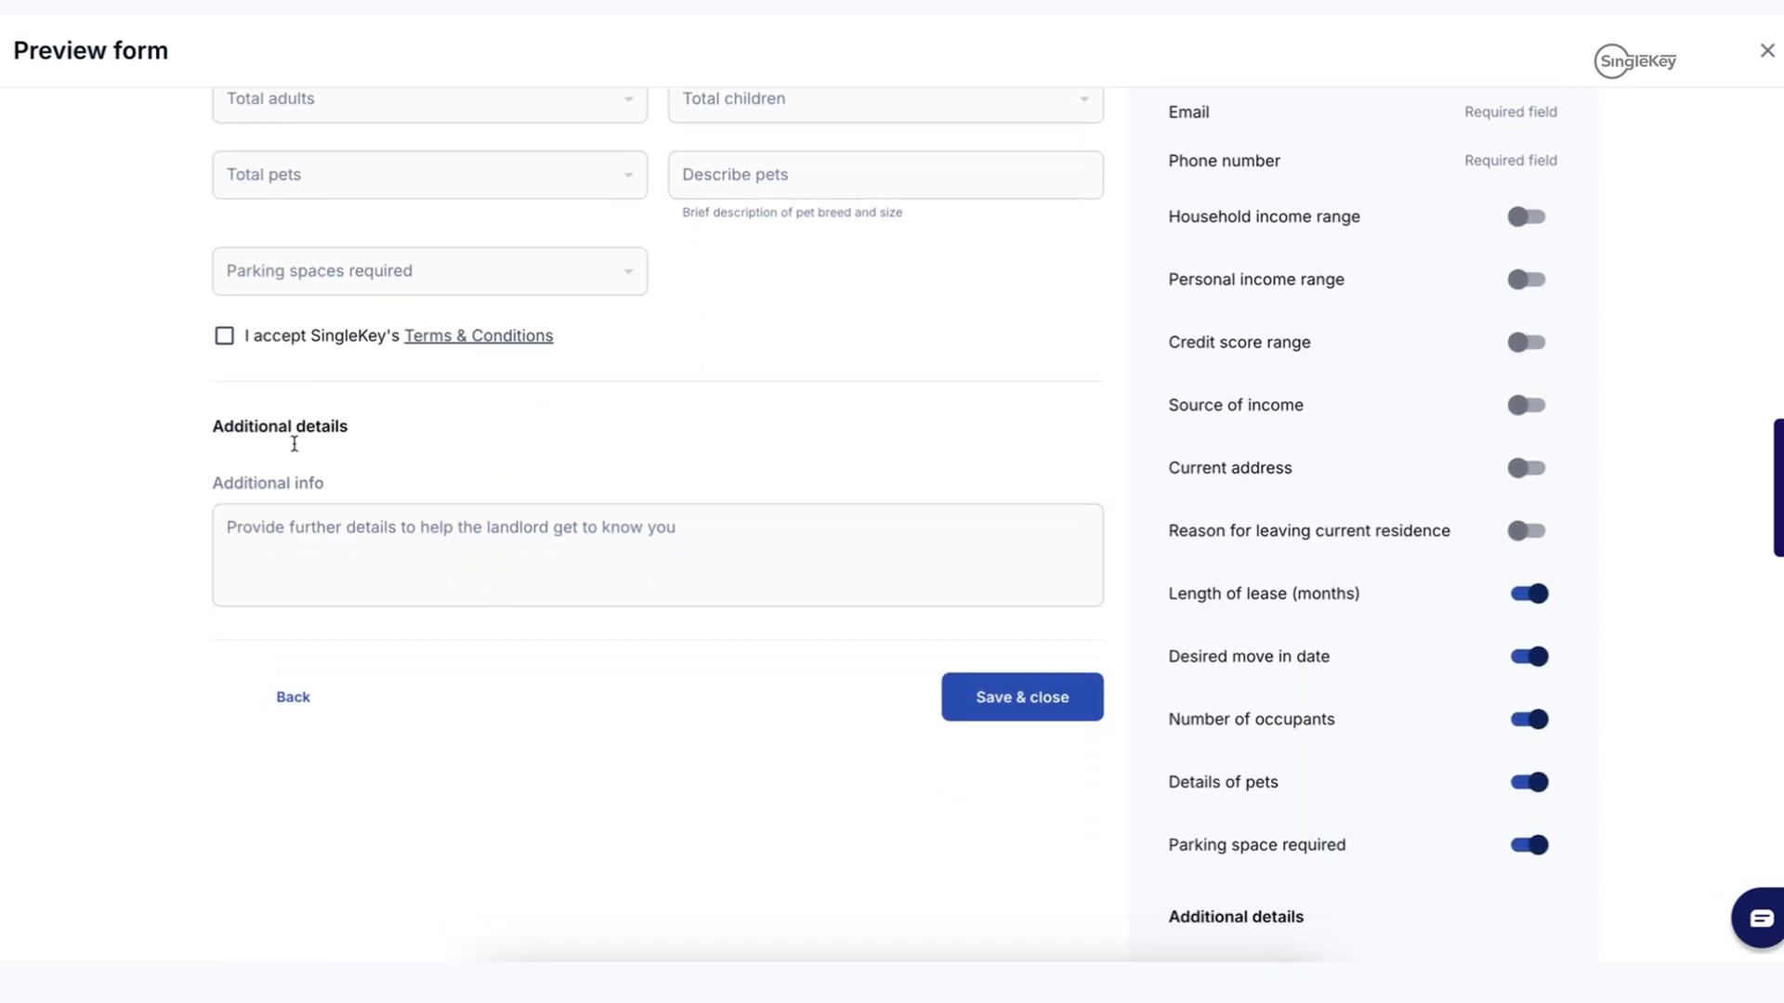
pyautogui.scroll(3, 1612, 545)
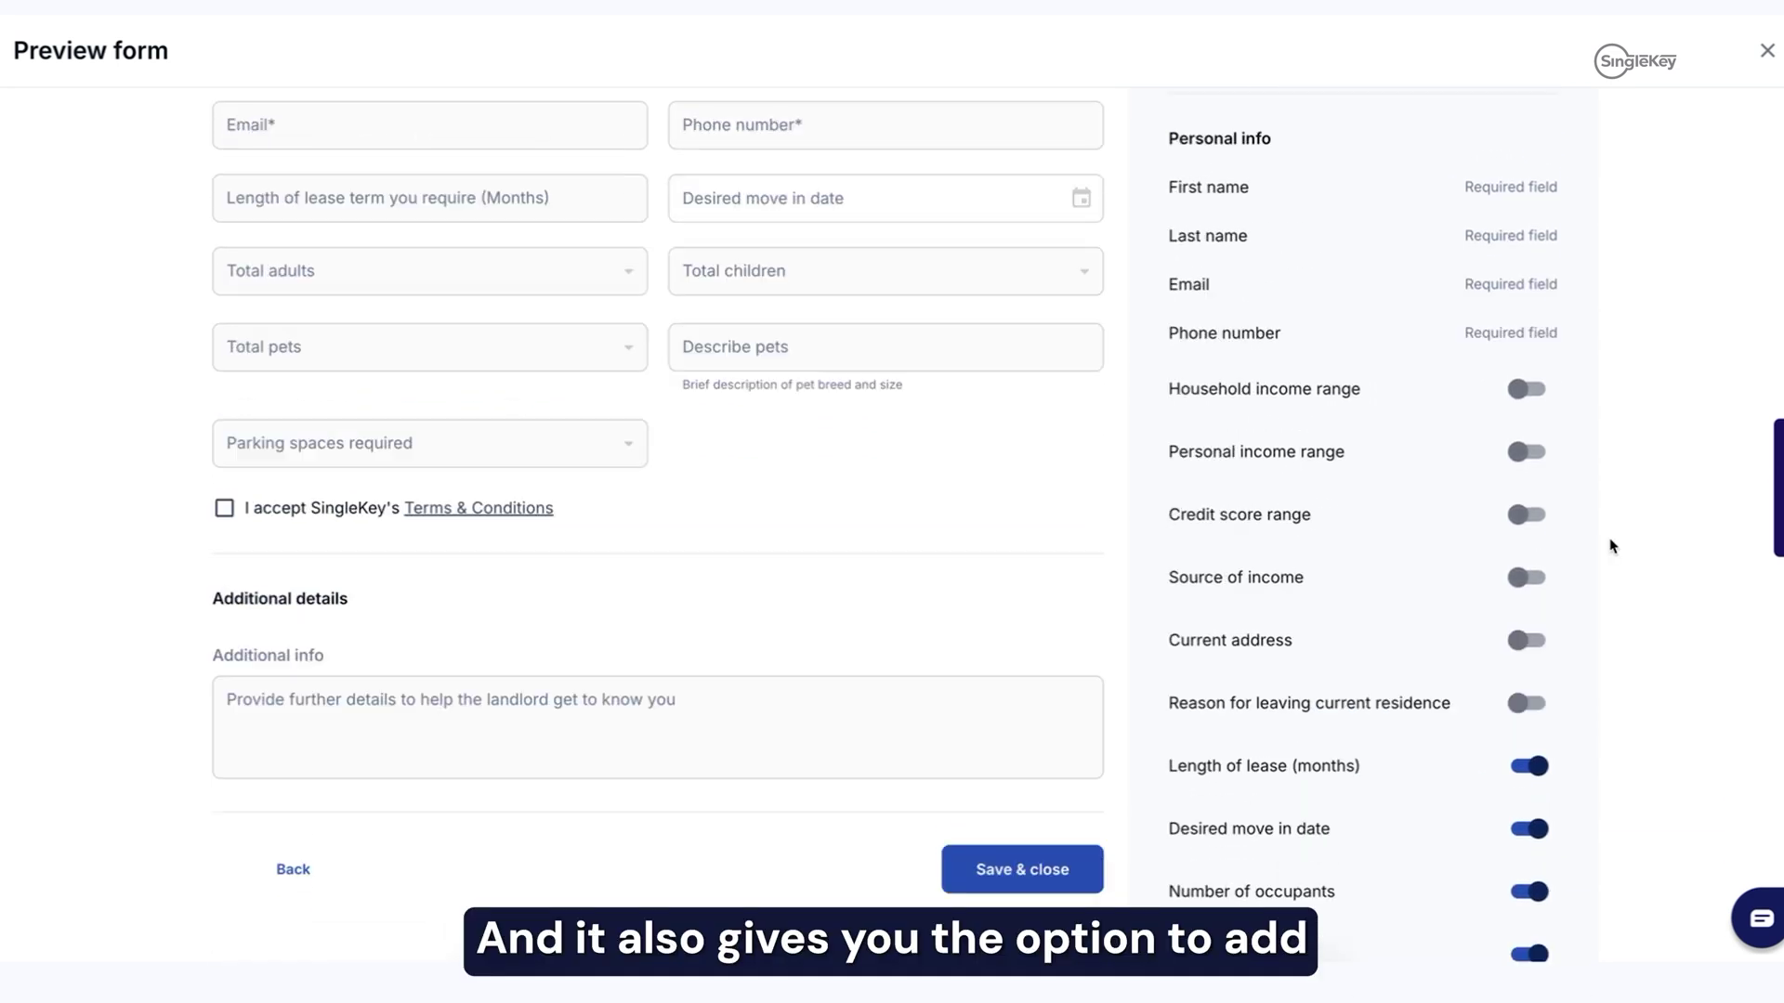
pyautogui.click(1527, 391)
pyautogui.click(1529, 452)
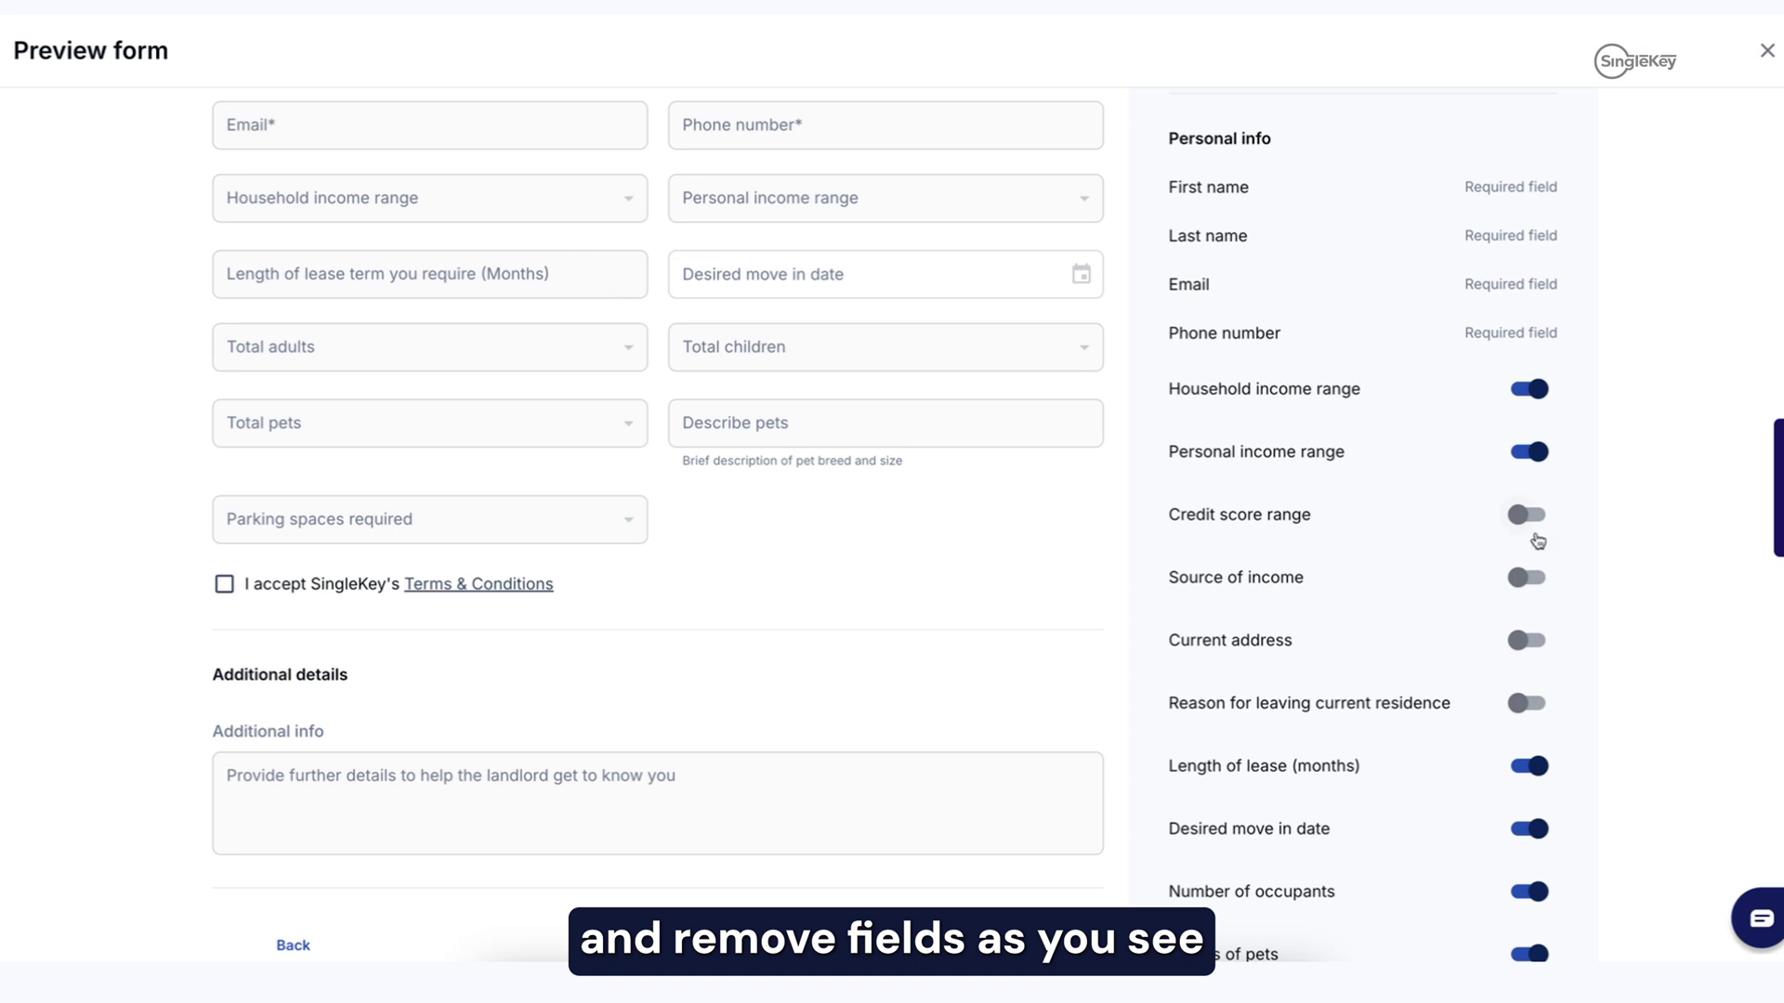
pyautogui.click(1533, 521)
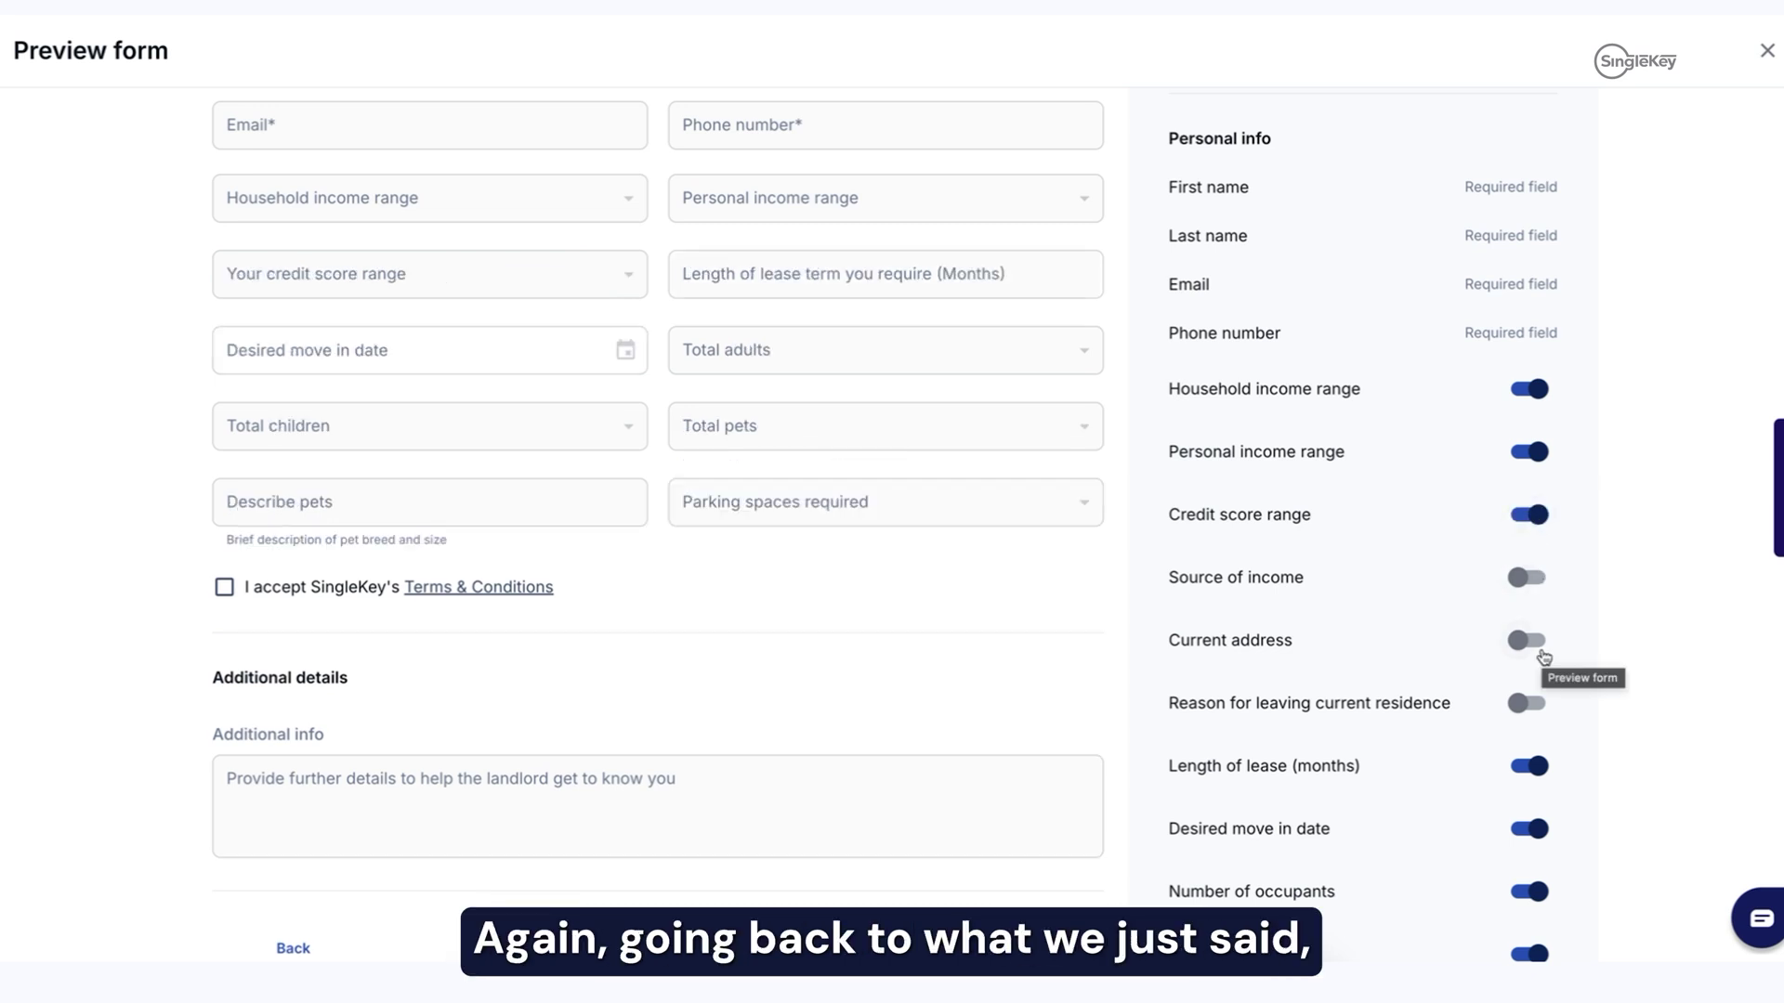
# Step: Add source of income questions, keeping the credit score range question enabled
pyautogui.scroll(-1, 1543, 658)
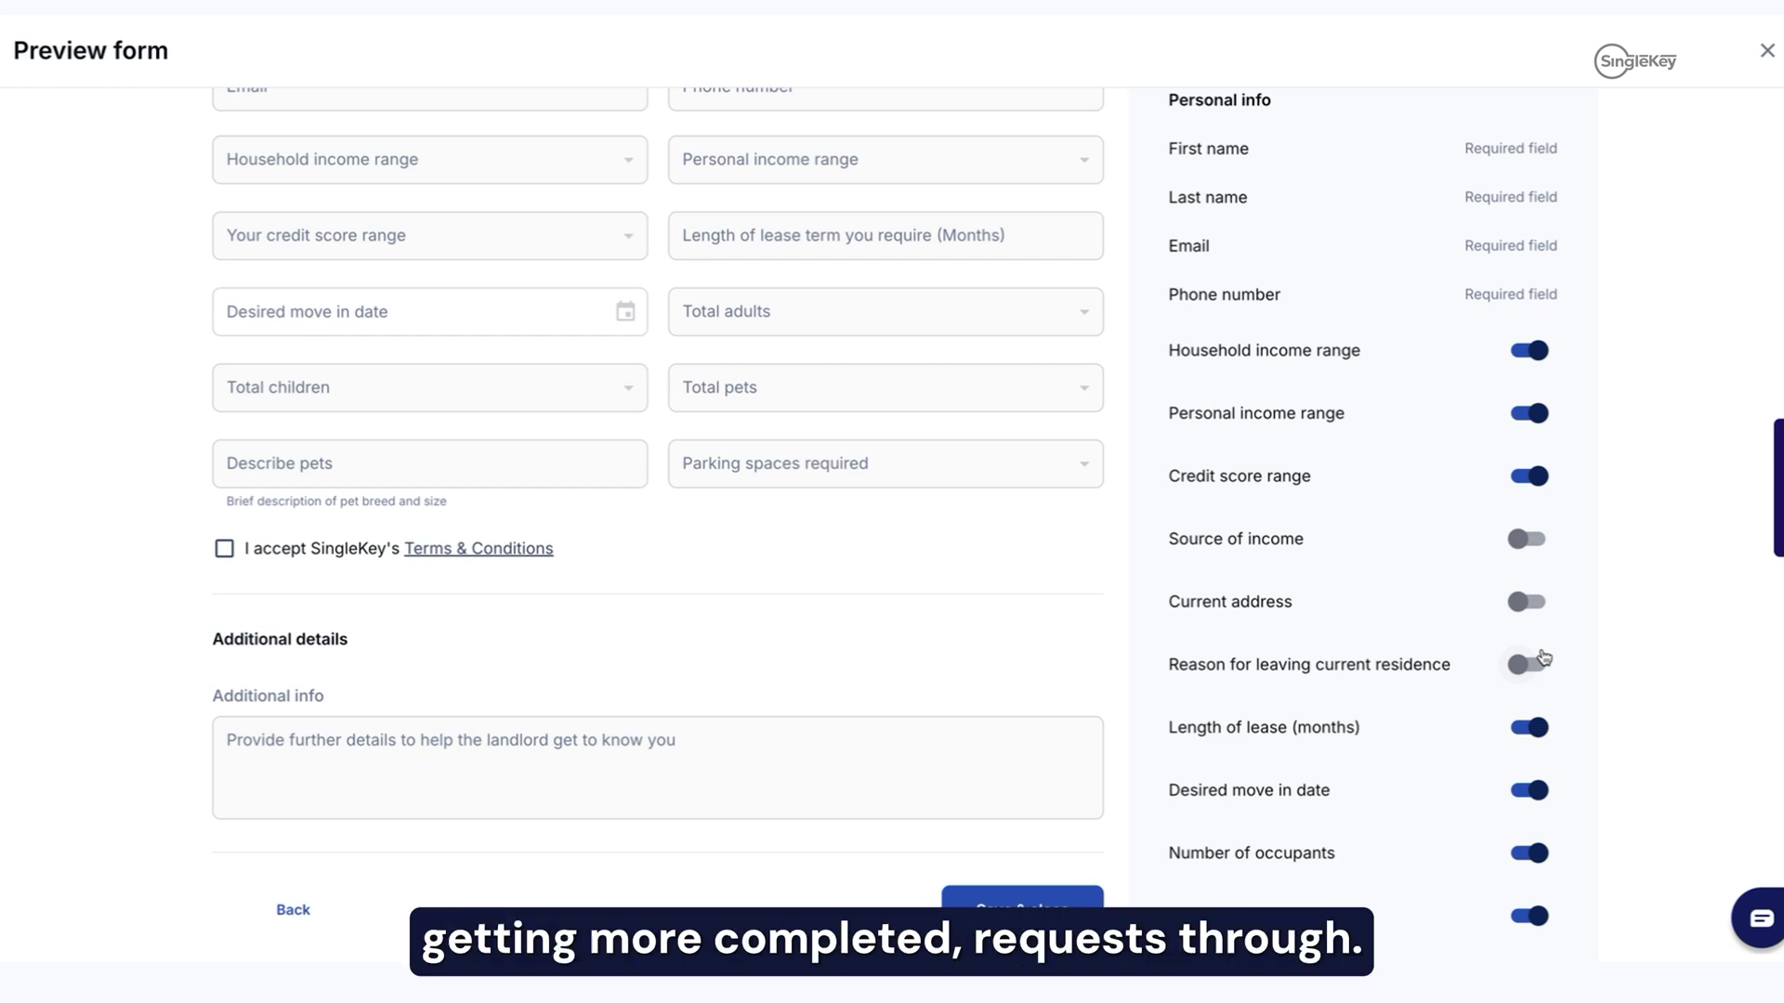
pyautogui.scroll(-5, 1543, 658)
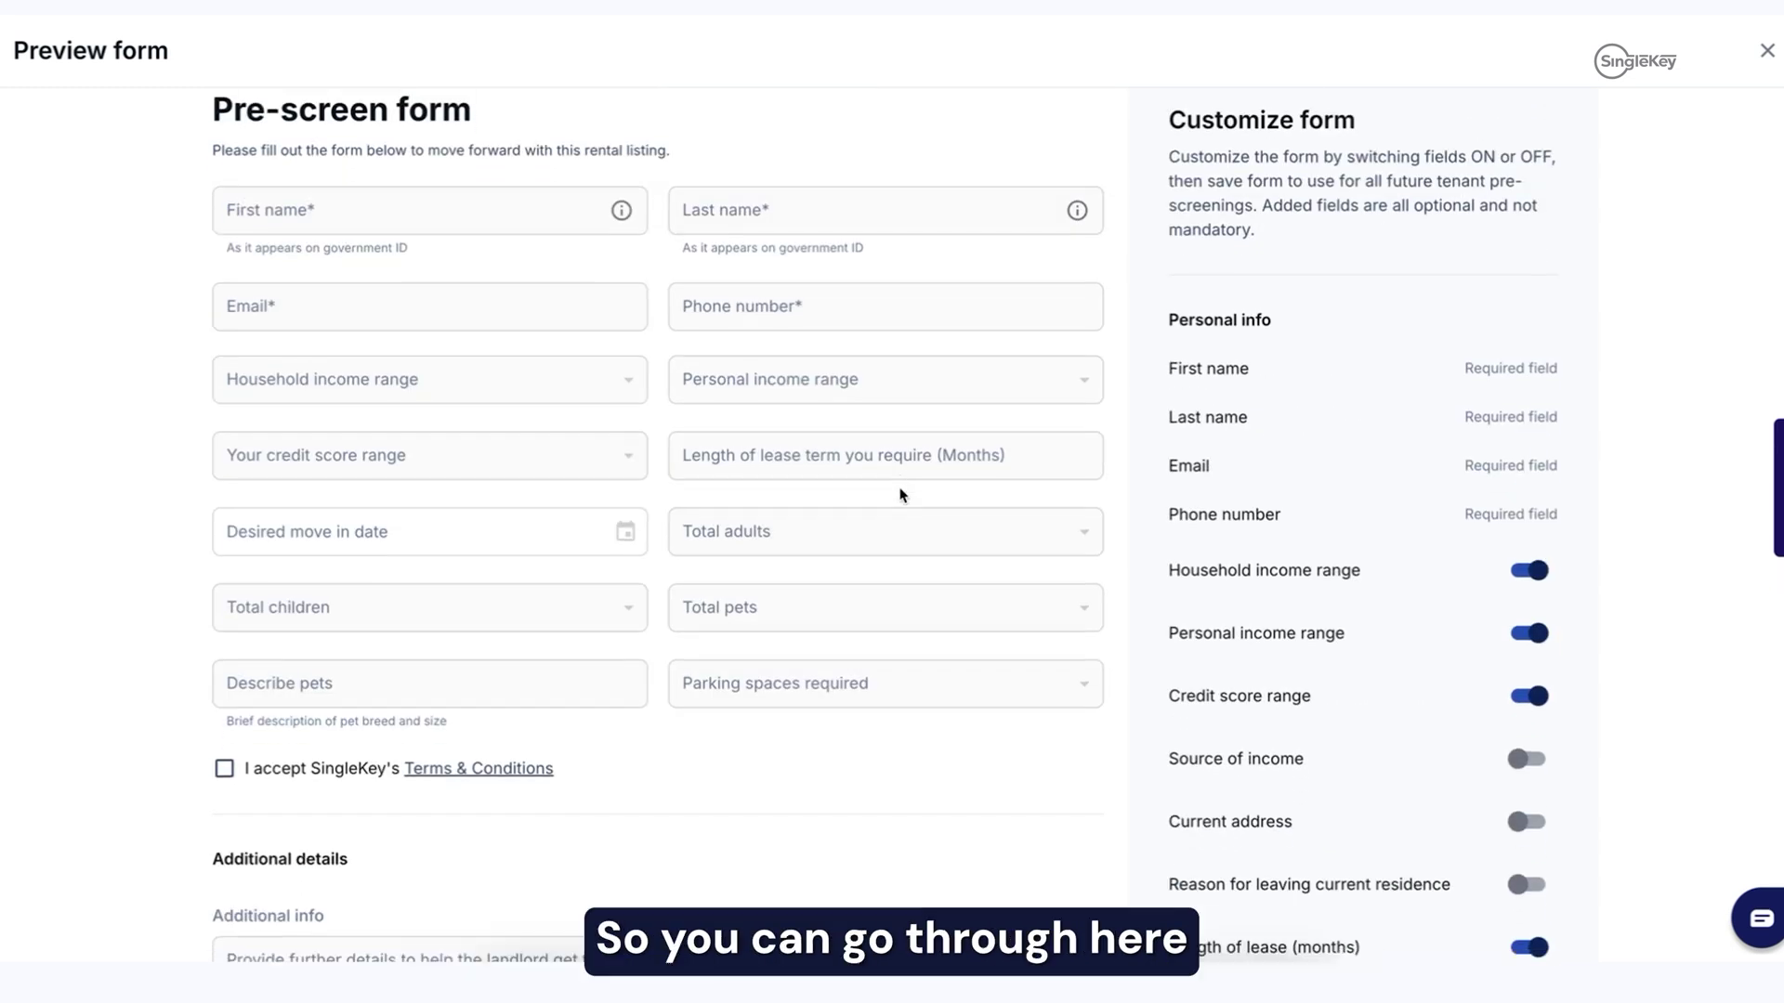
pyautogui.scroll(-1, 1229, 523)
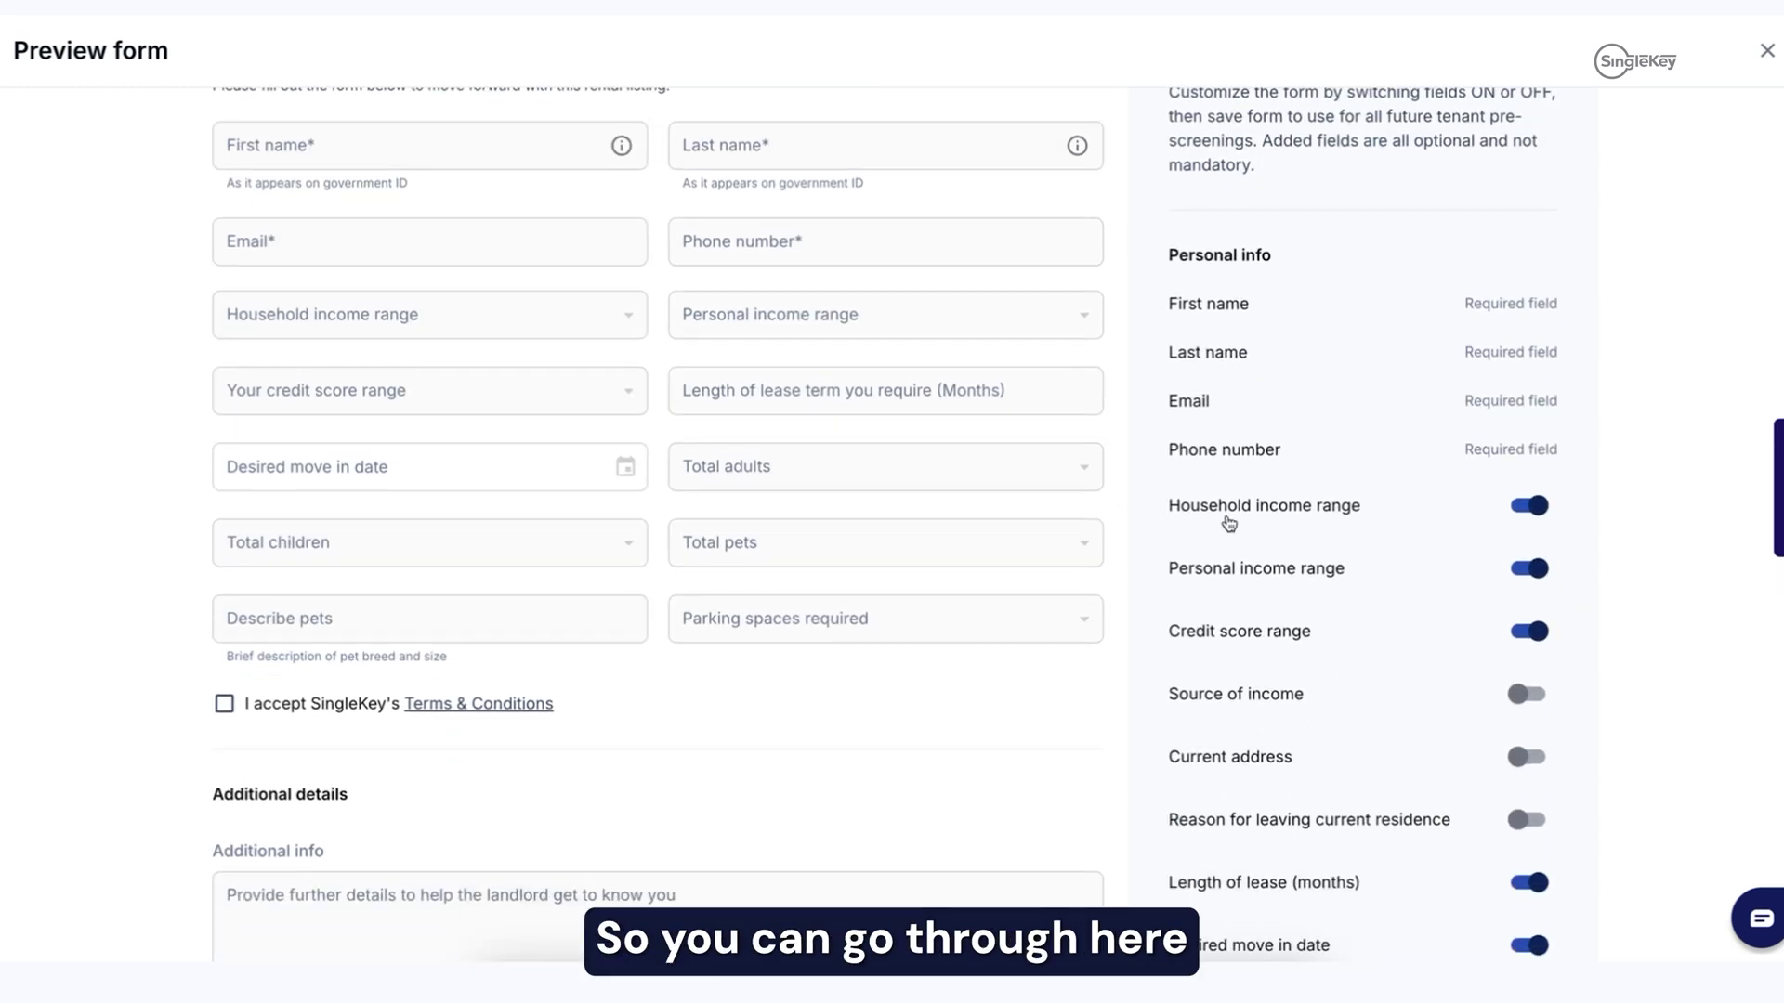
pyautogui.scroll(-1, 1300, 577)
pyautogui.click(1535, 615)
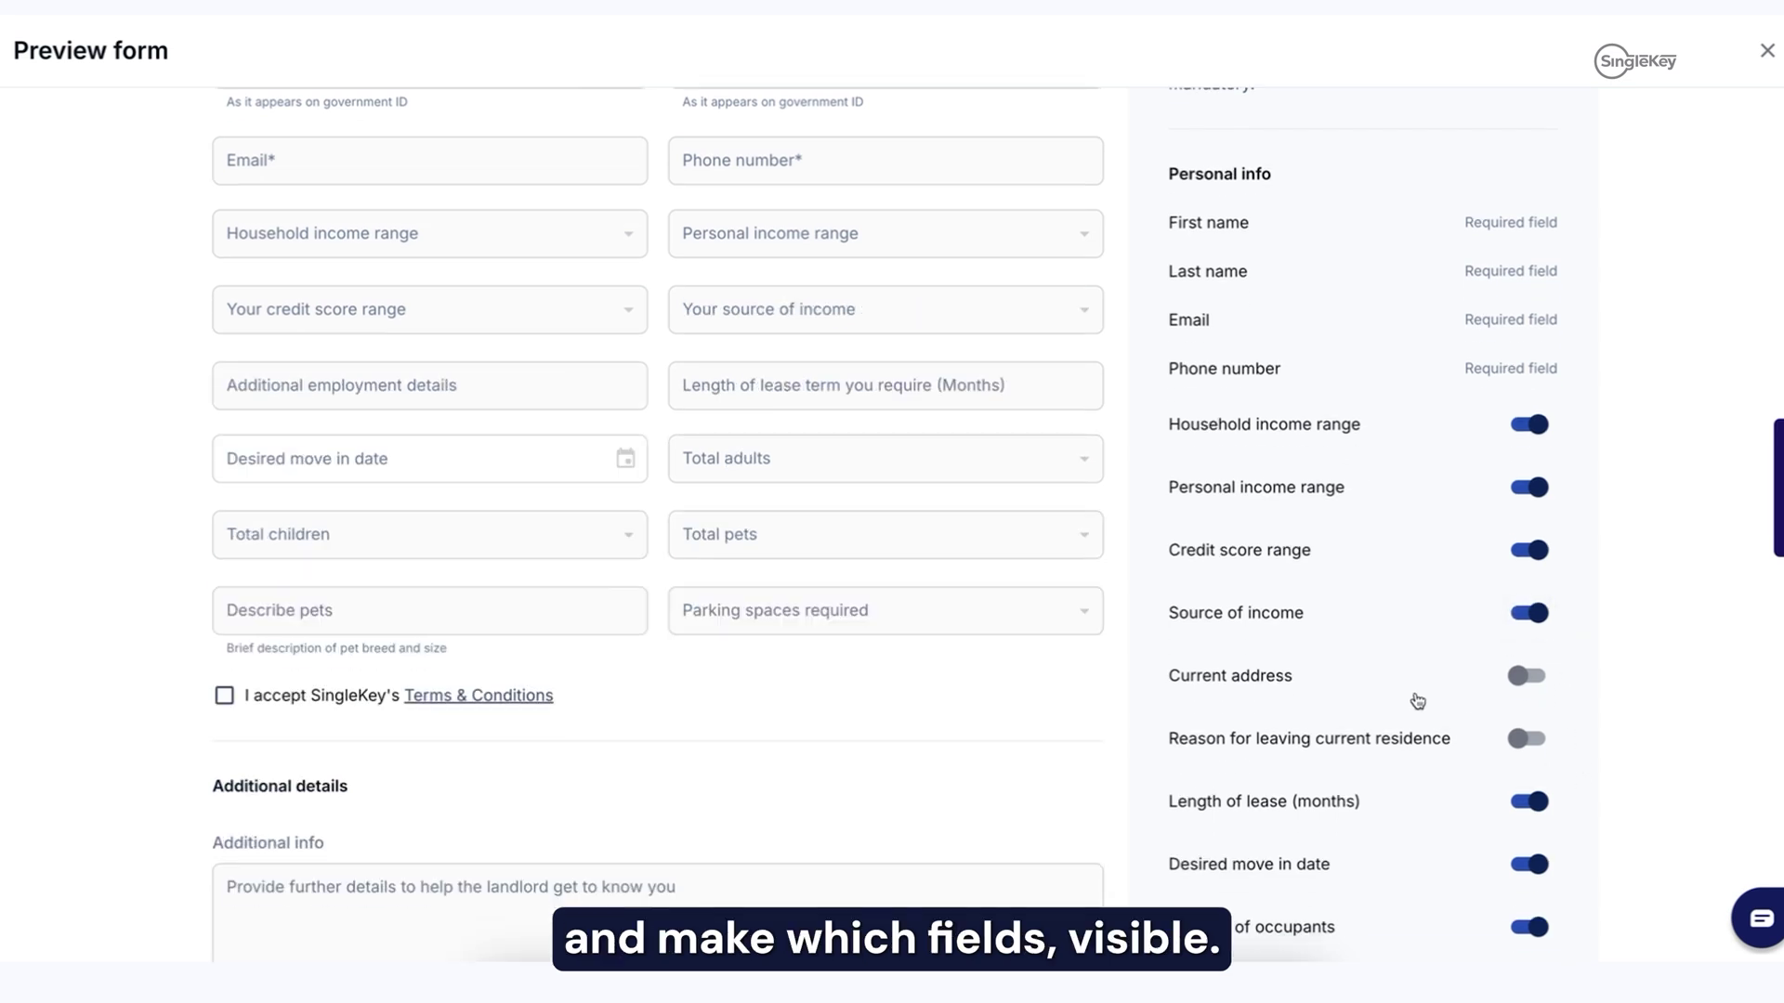
pyautogui.scroll(-1, 1418, 697)
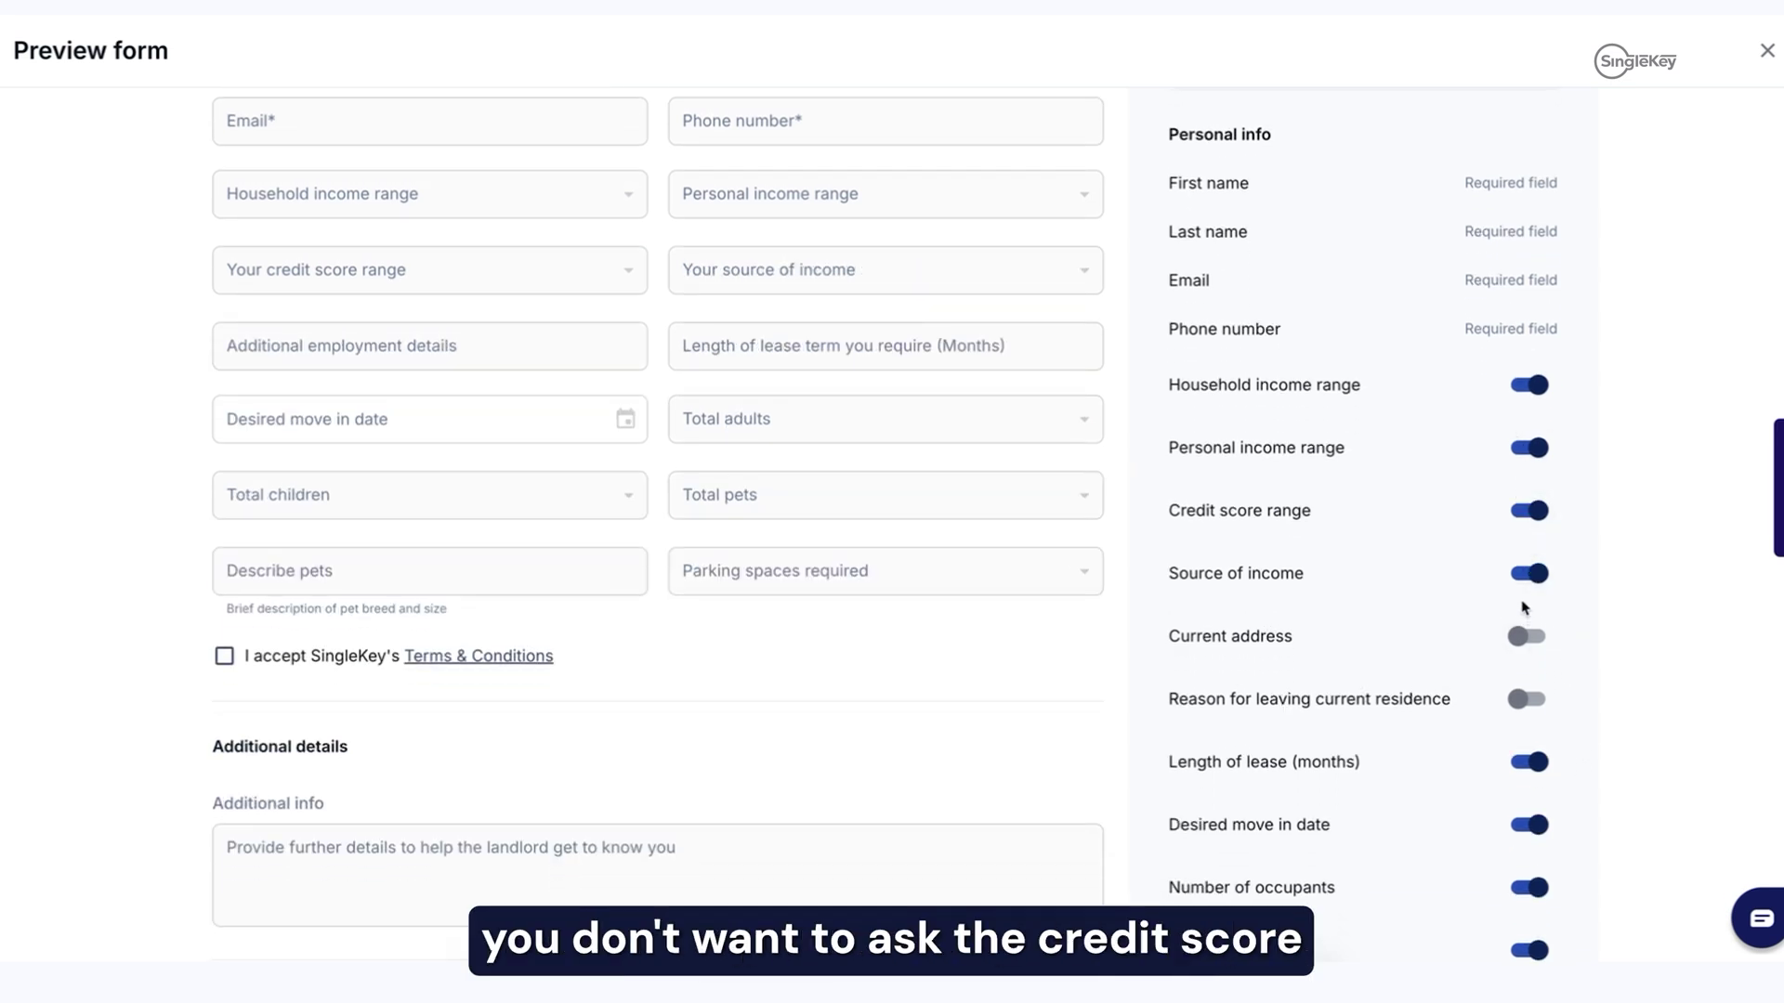
pyautogui.click(1531, 510)
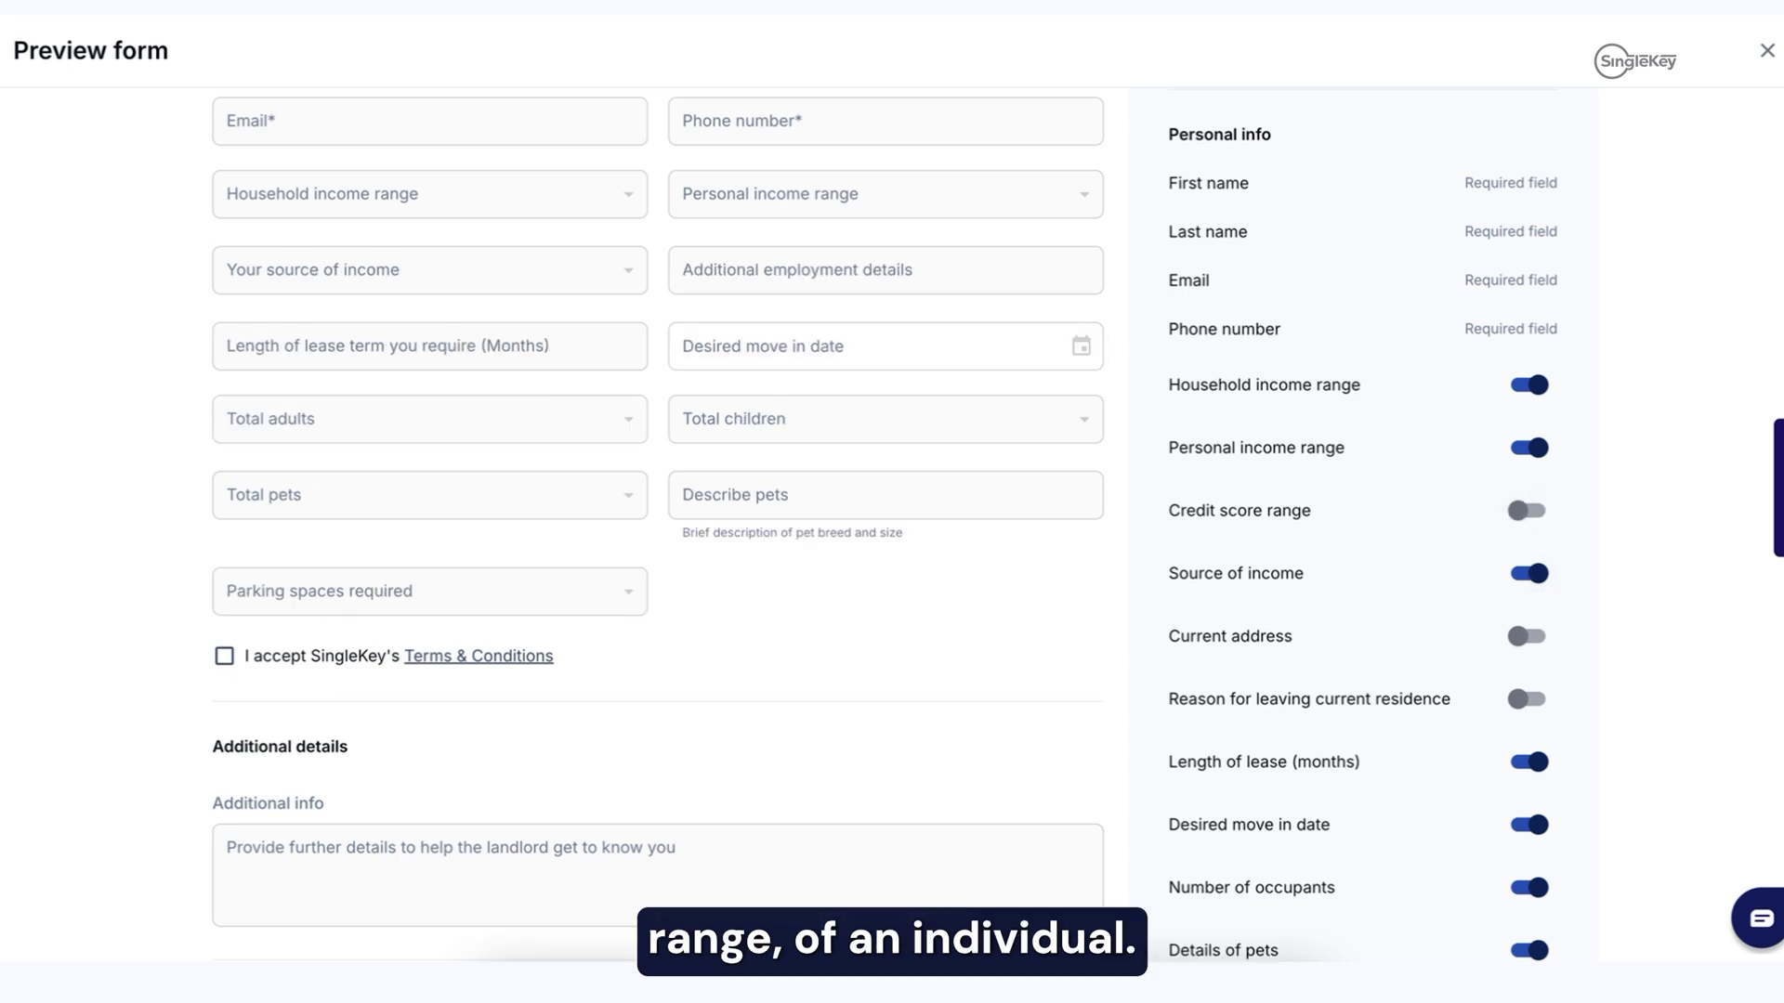
pyautogui.click(1528, 520)
# Step: Restore the default additional details questions and save the customized form
pyautogui.scroll(-5, 1528, 534)
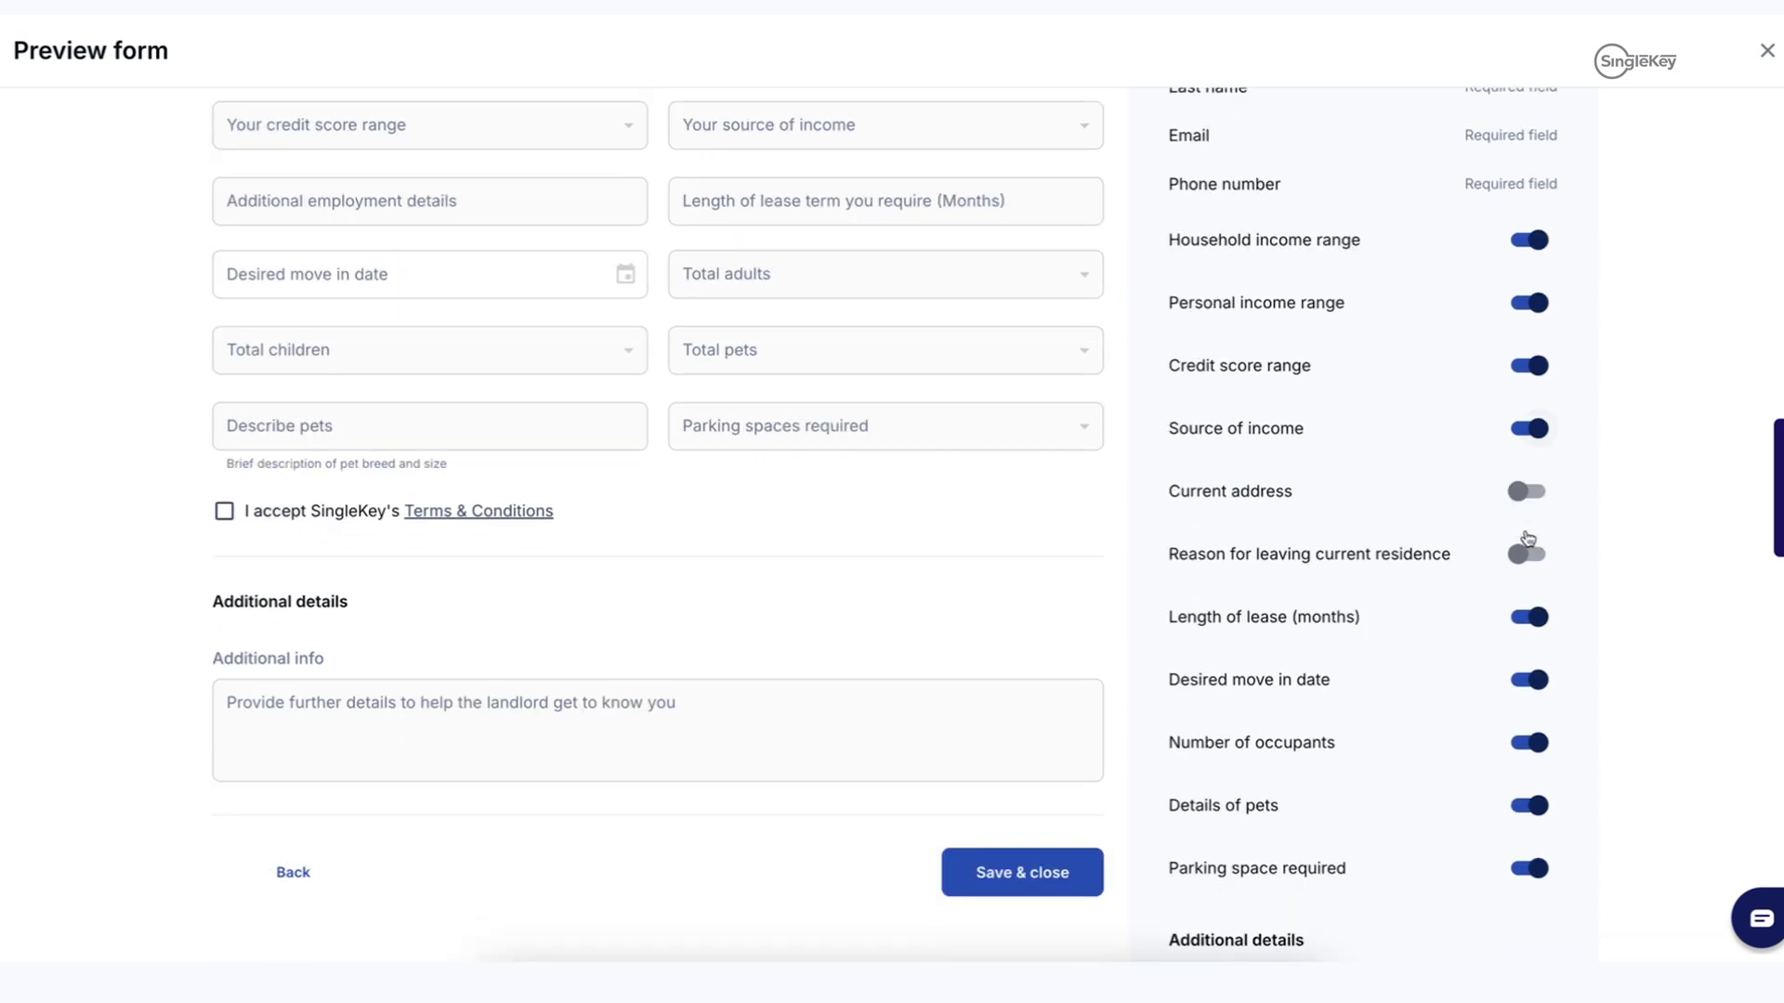
pyautogui.scroll(-2, 1524, 542)
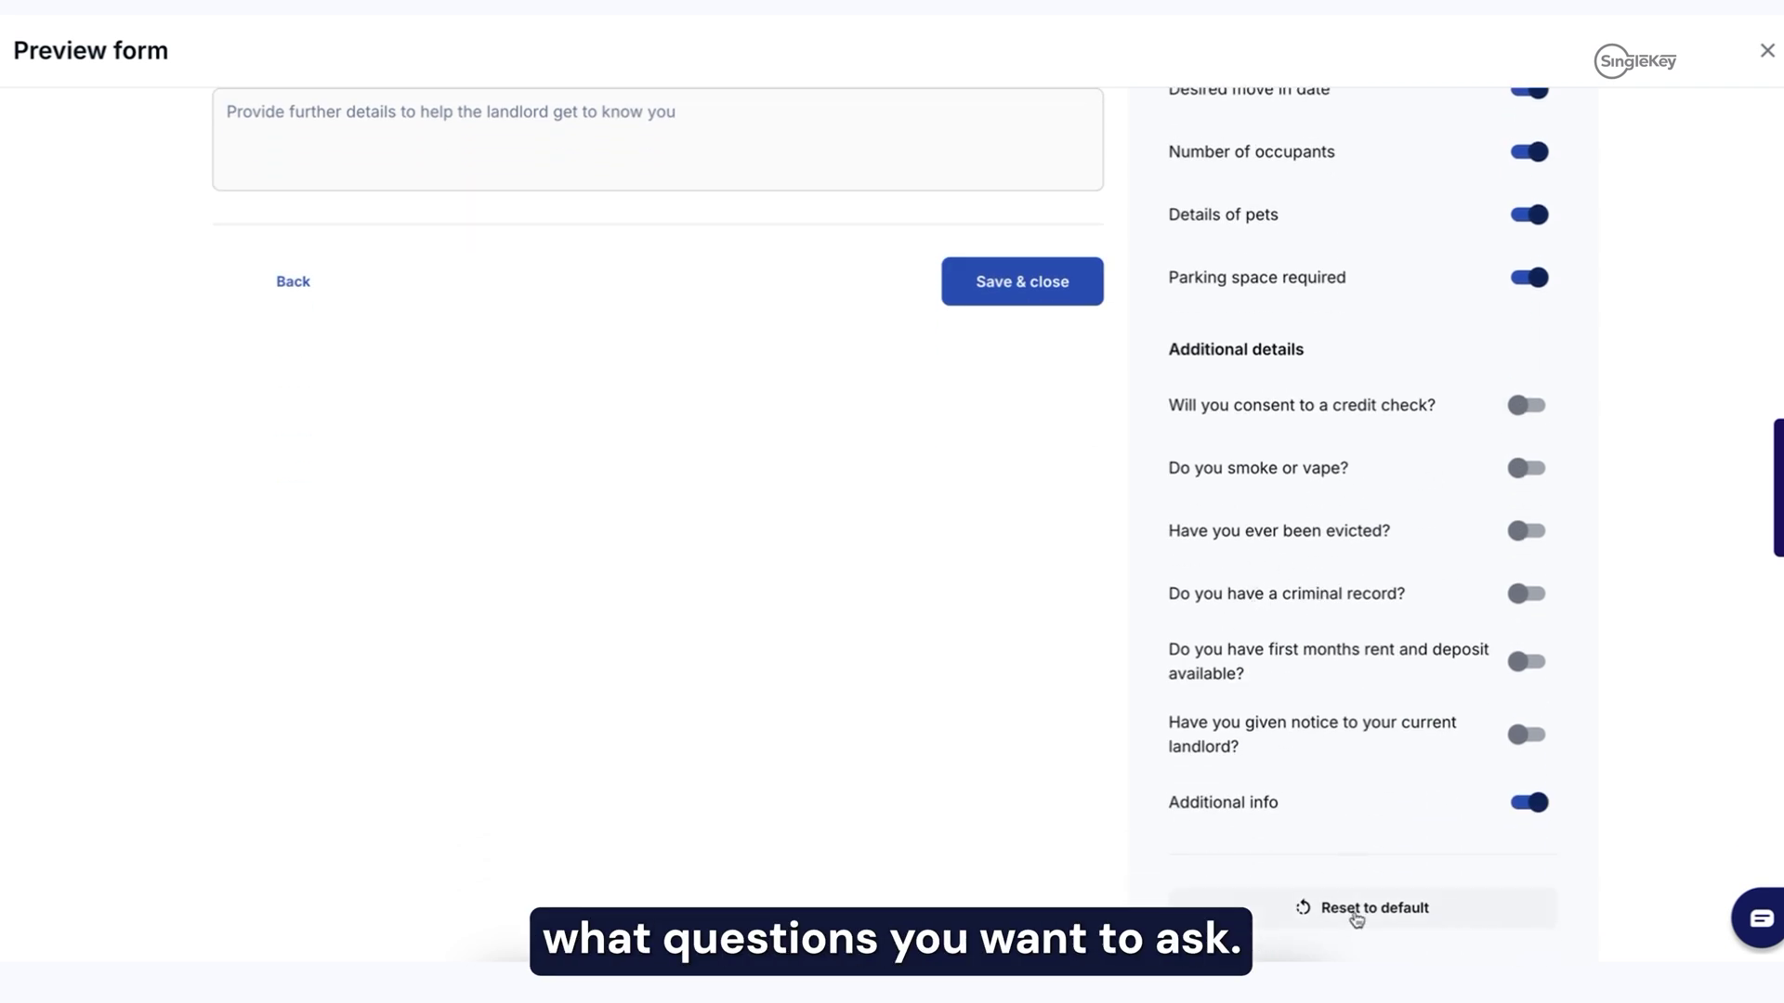
pyautogui.click(1364, 914)
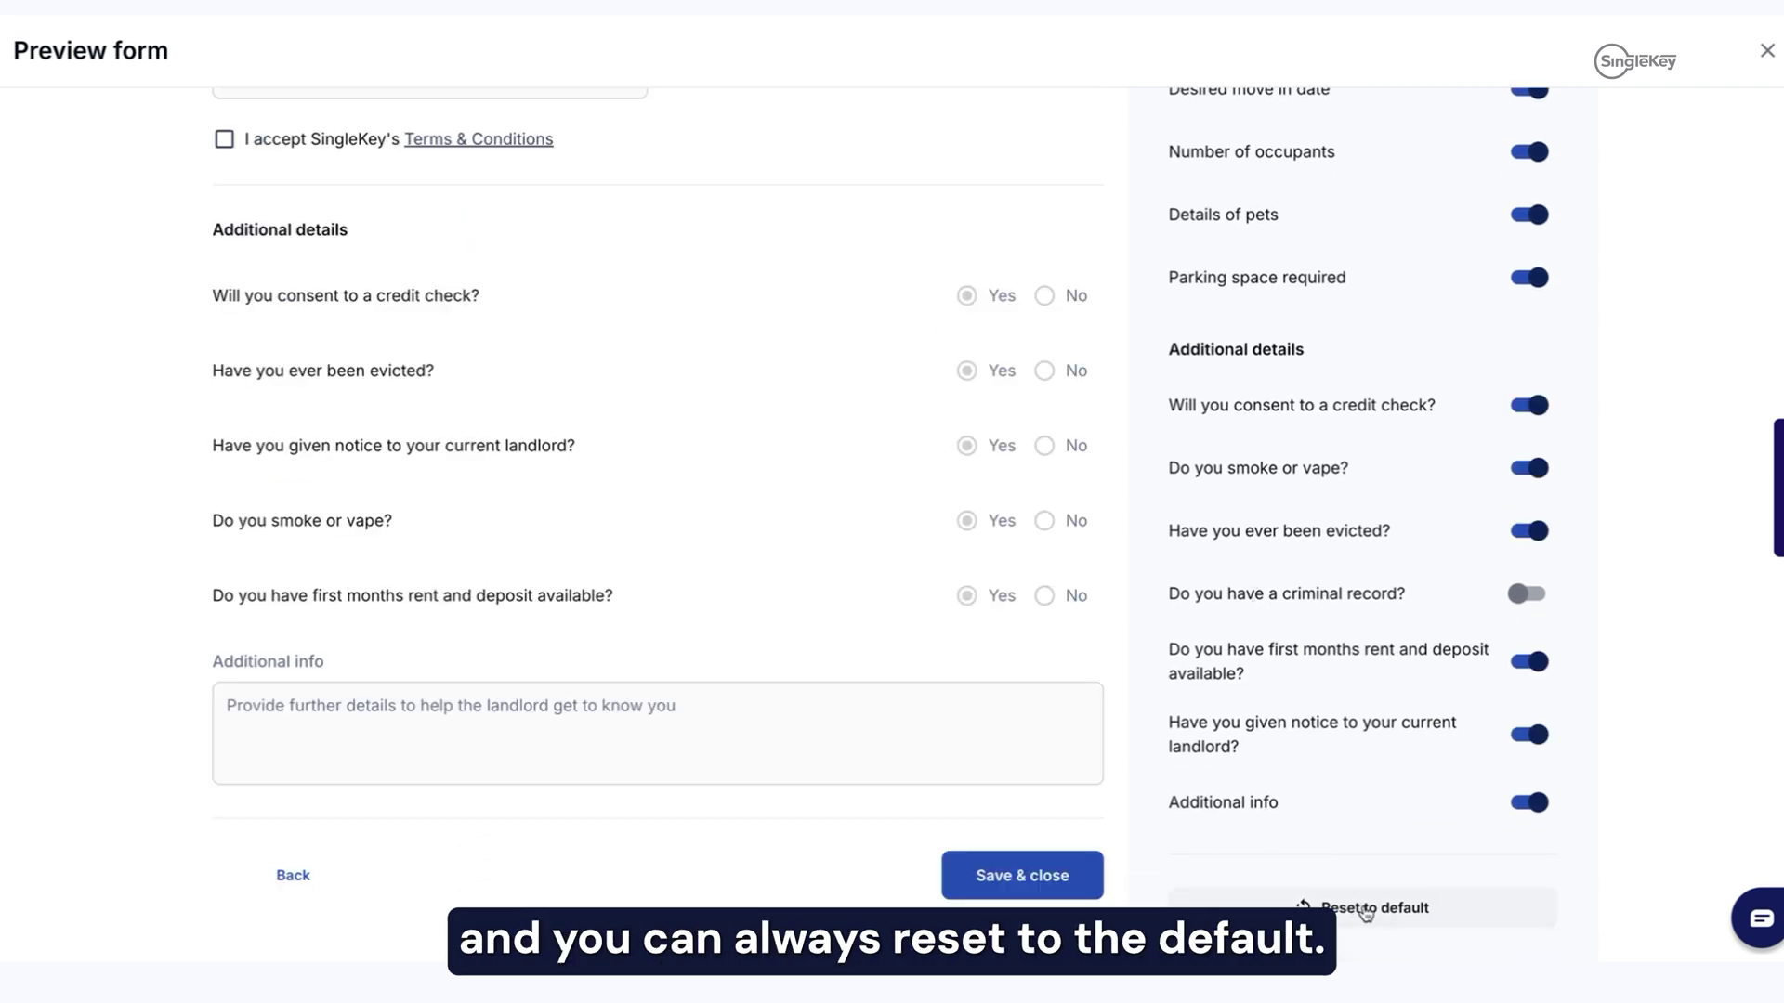
pyautogui.click(1031, 878)
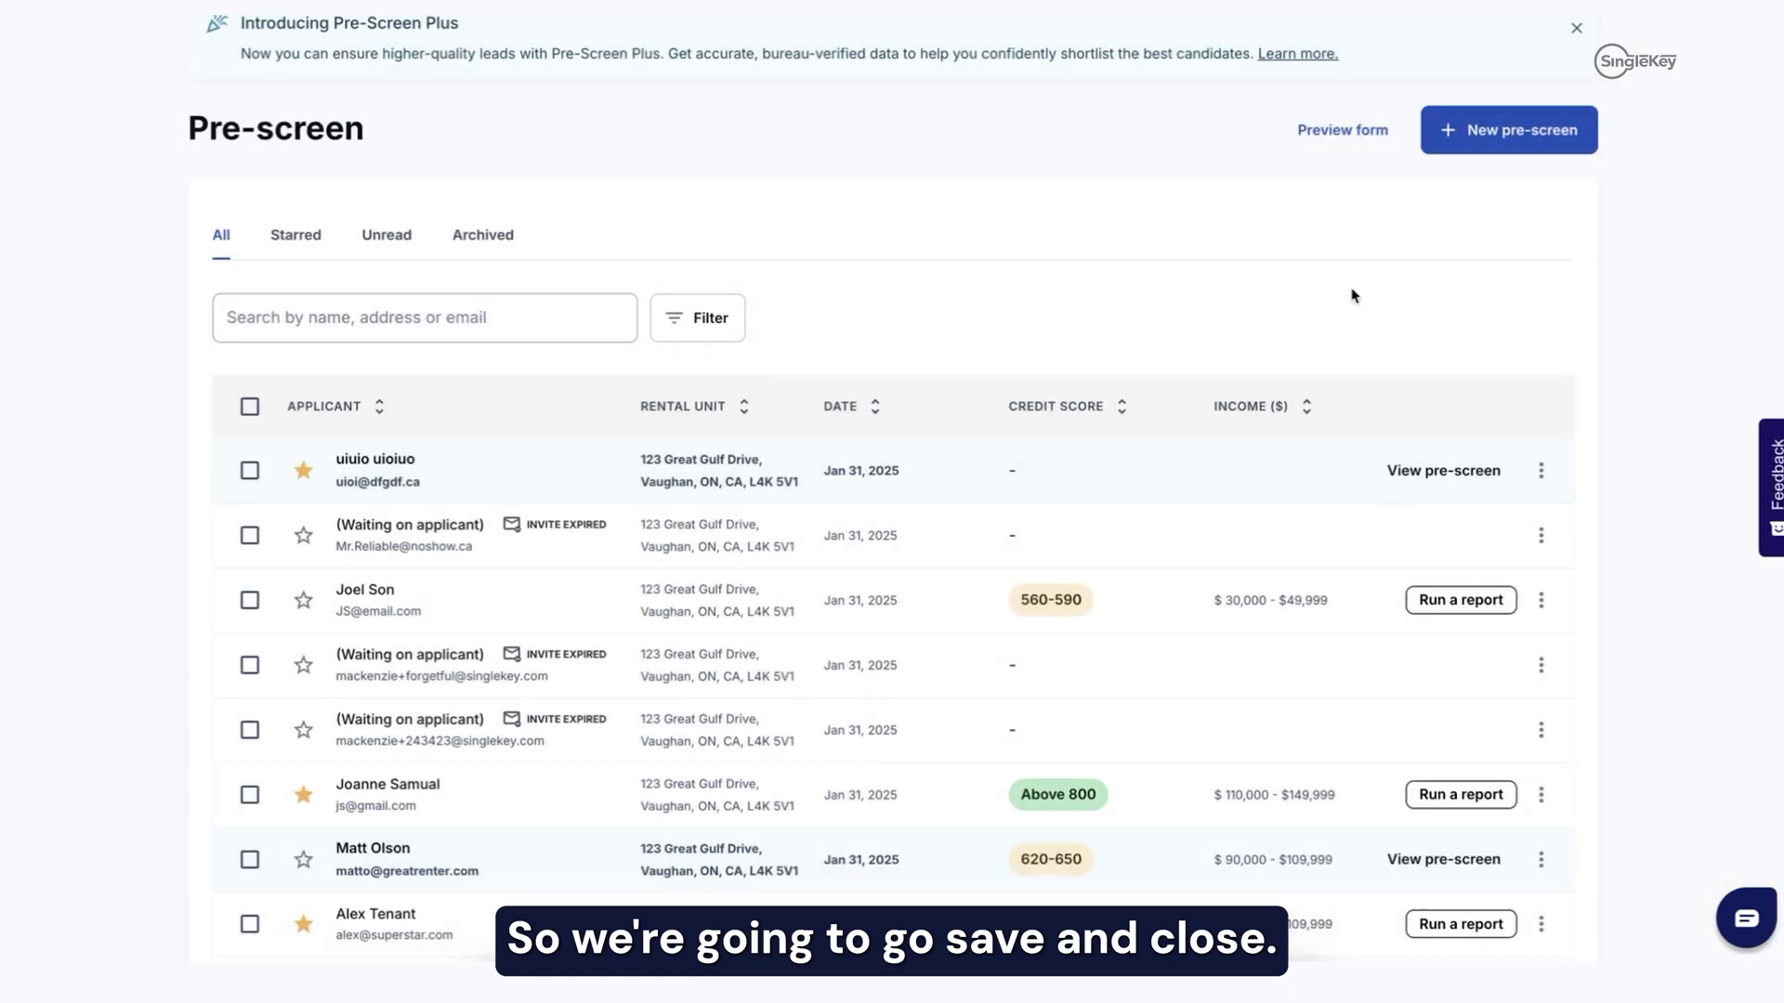
# Step: Start a new Basic ($0.00) pre-screen and continue to the Invite tenant step
pyautogui.click(1483, 139)
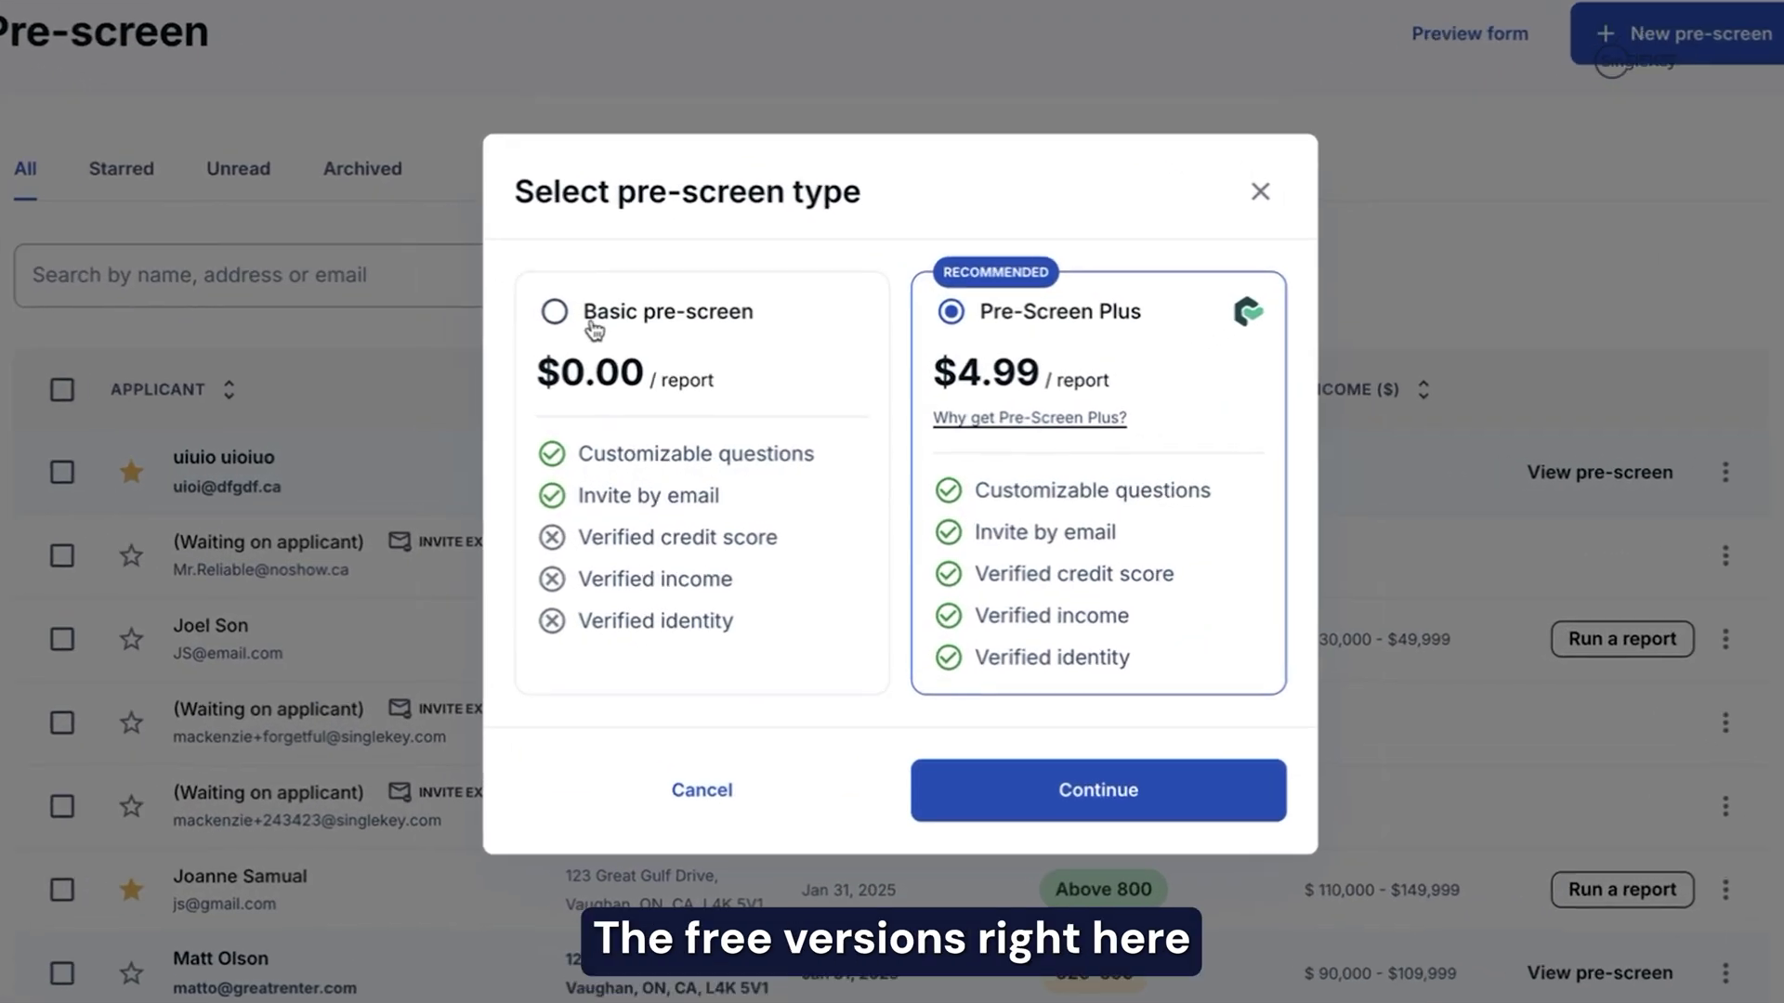
pyautogui.click(594, 328)
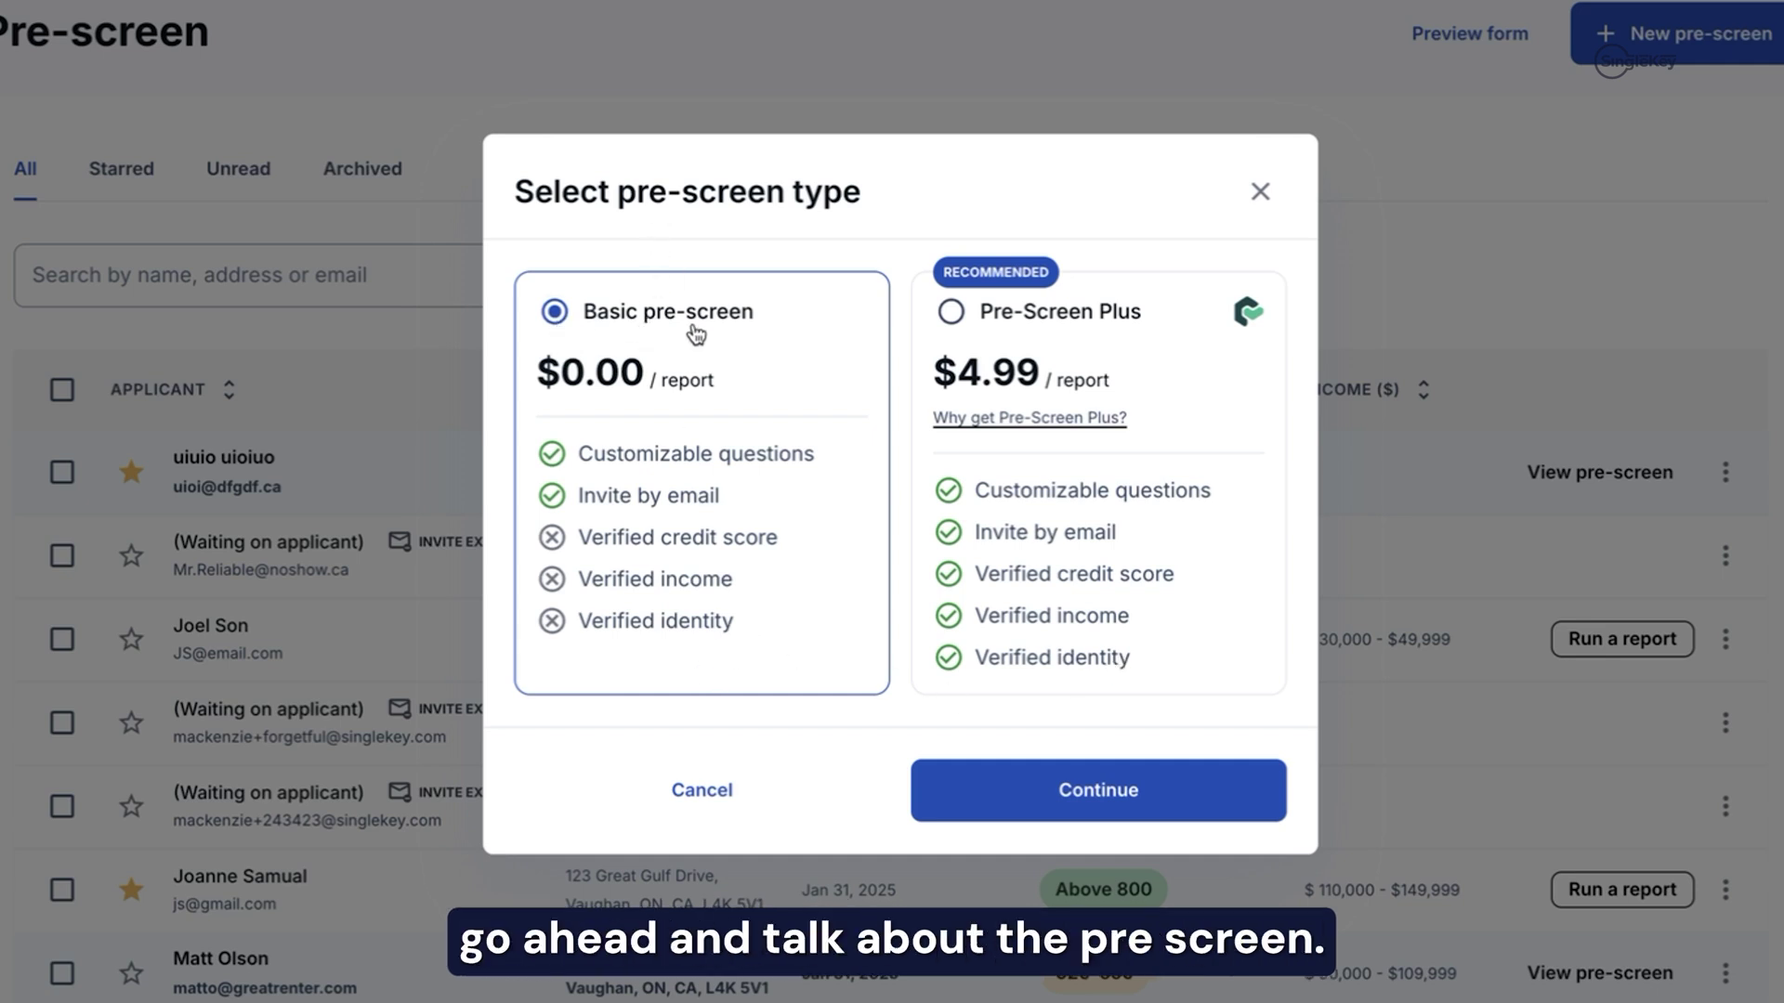
pyautogui.click(1141, 817)
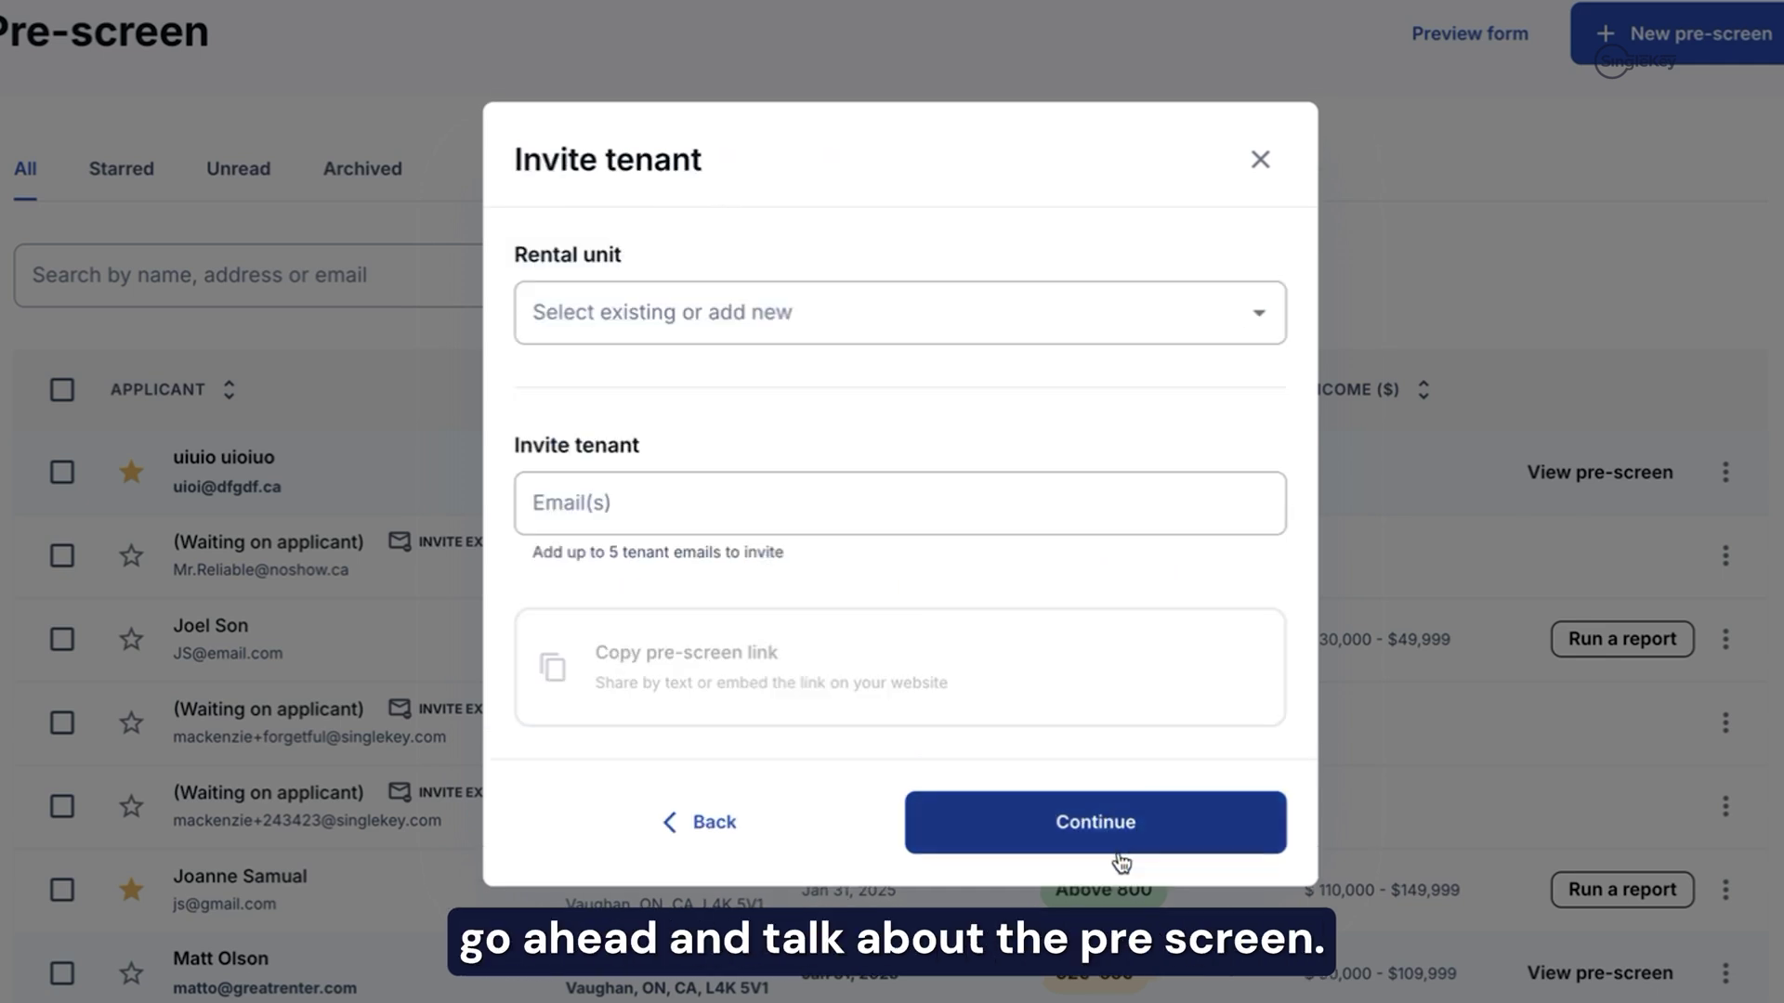
pyautogui.click(833, 322)
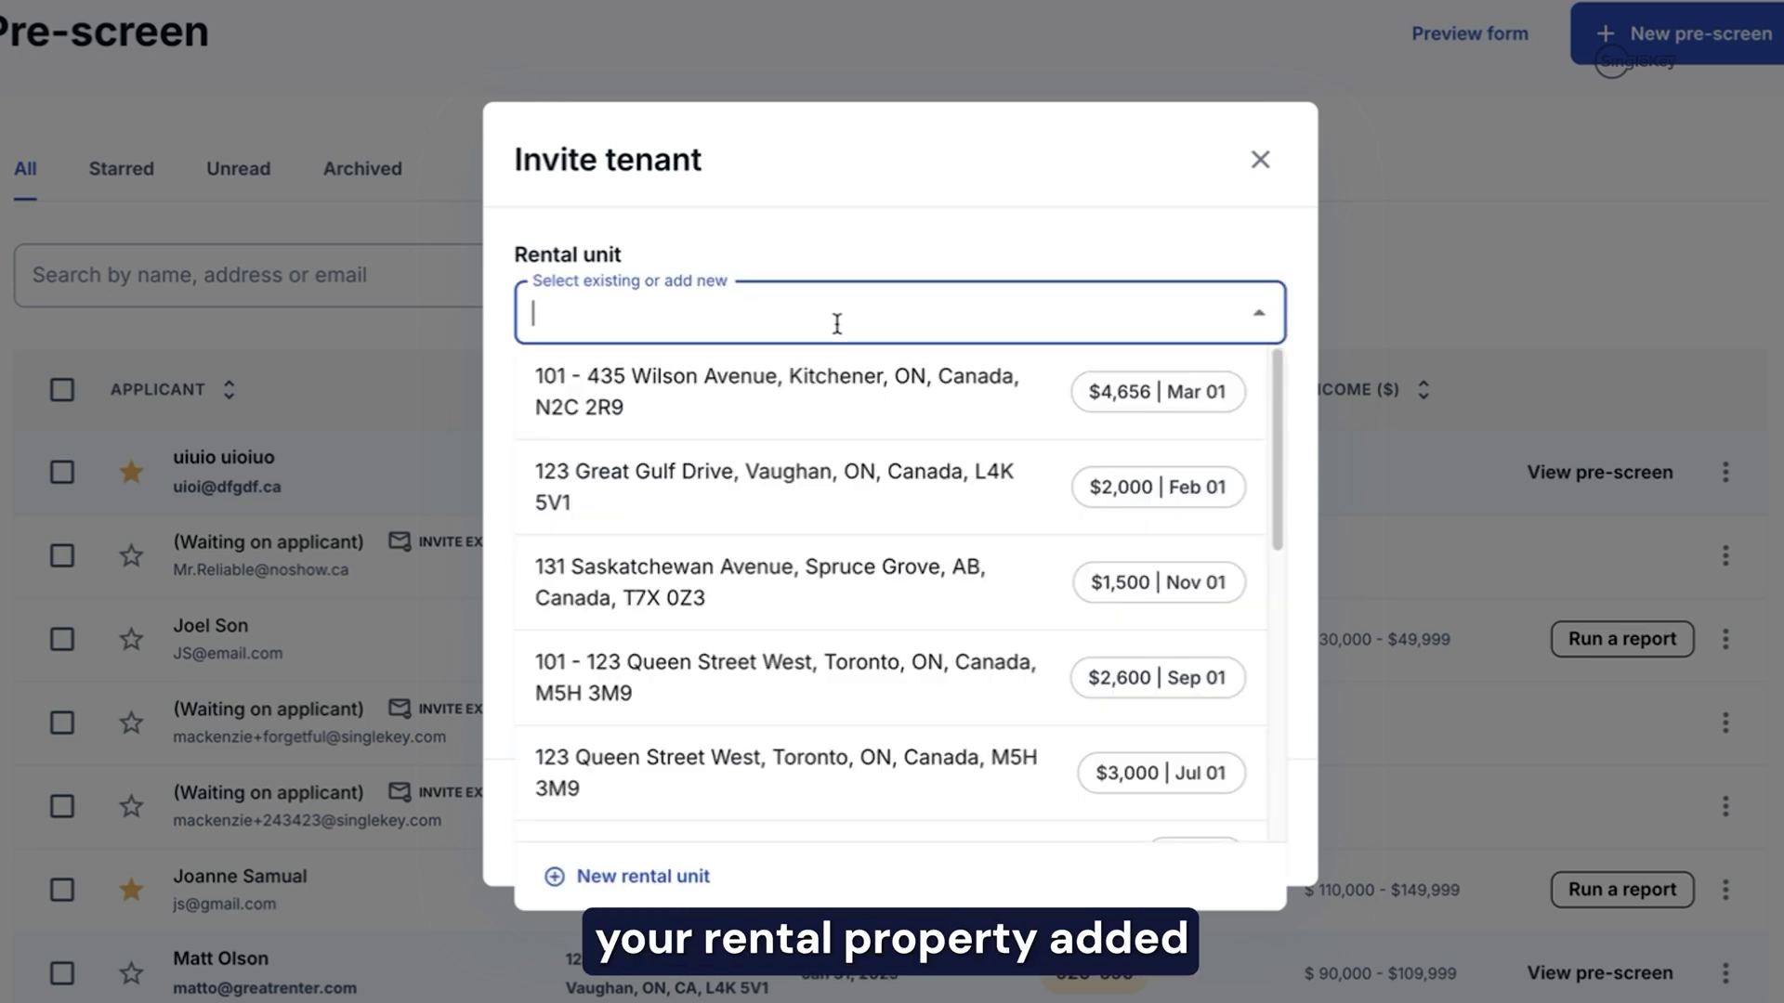
pyautogui.scroll(-2, 906, 628)
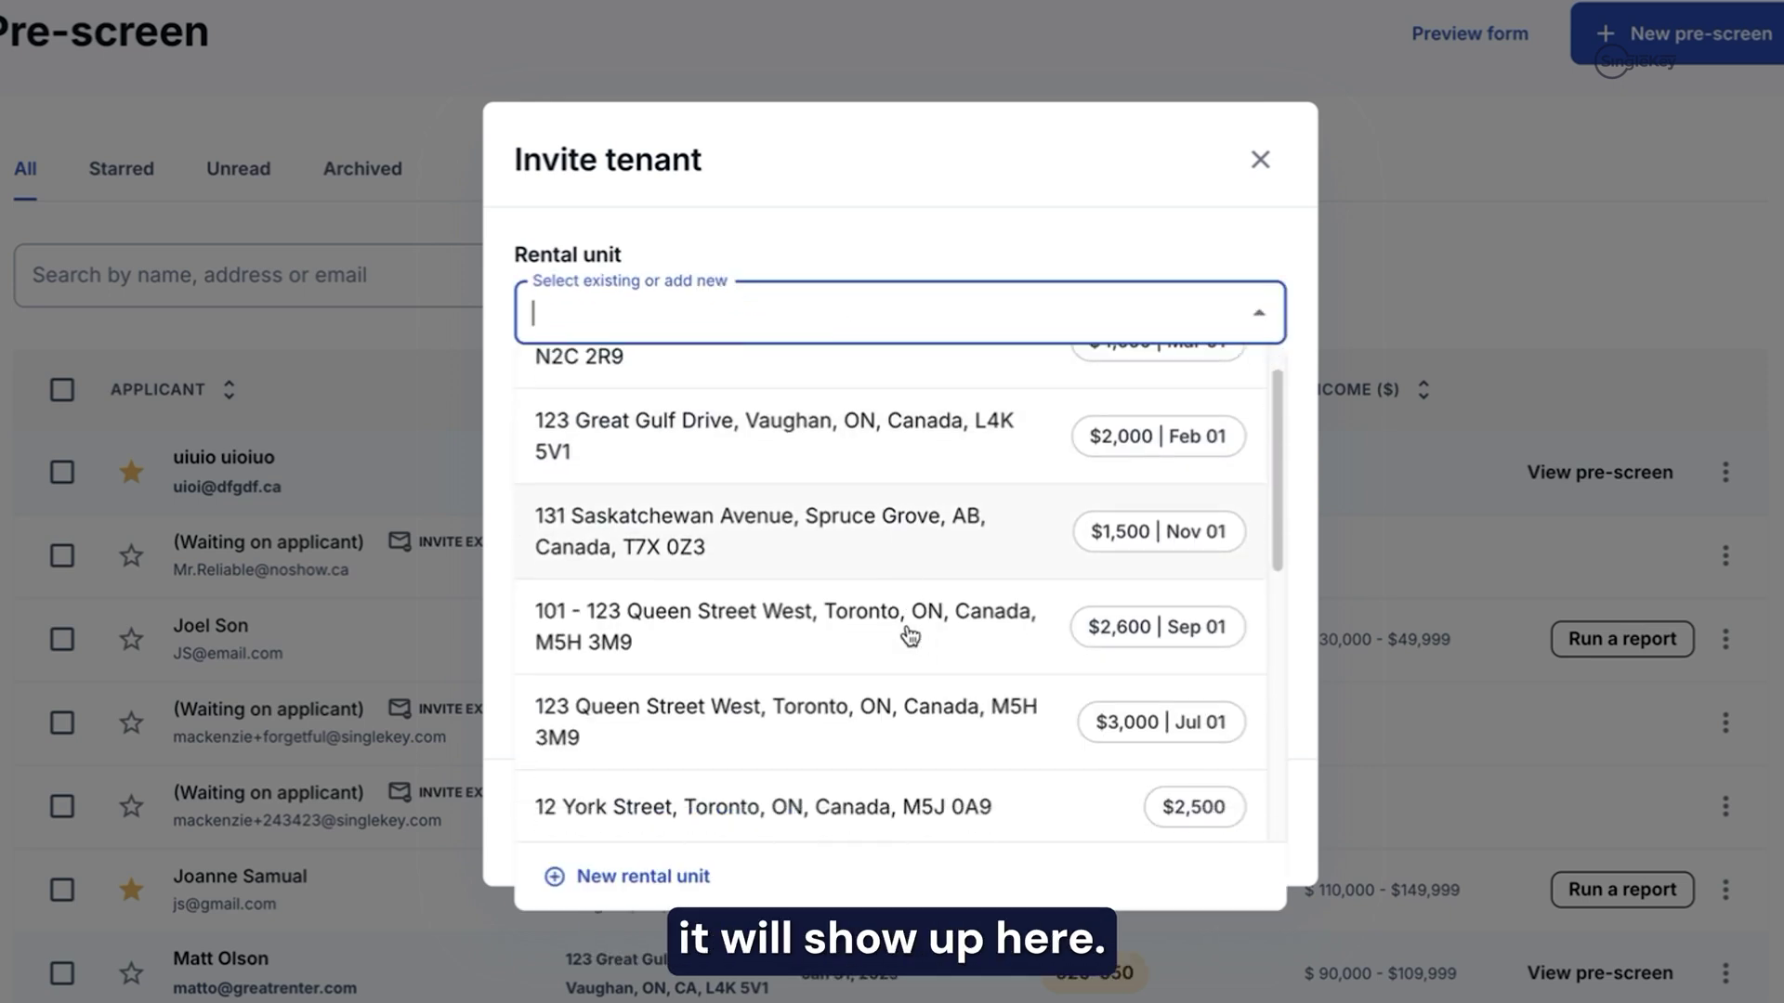
pyautogui.click(650, 878)
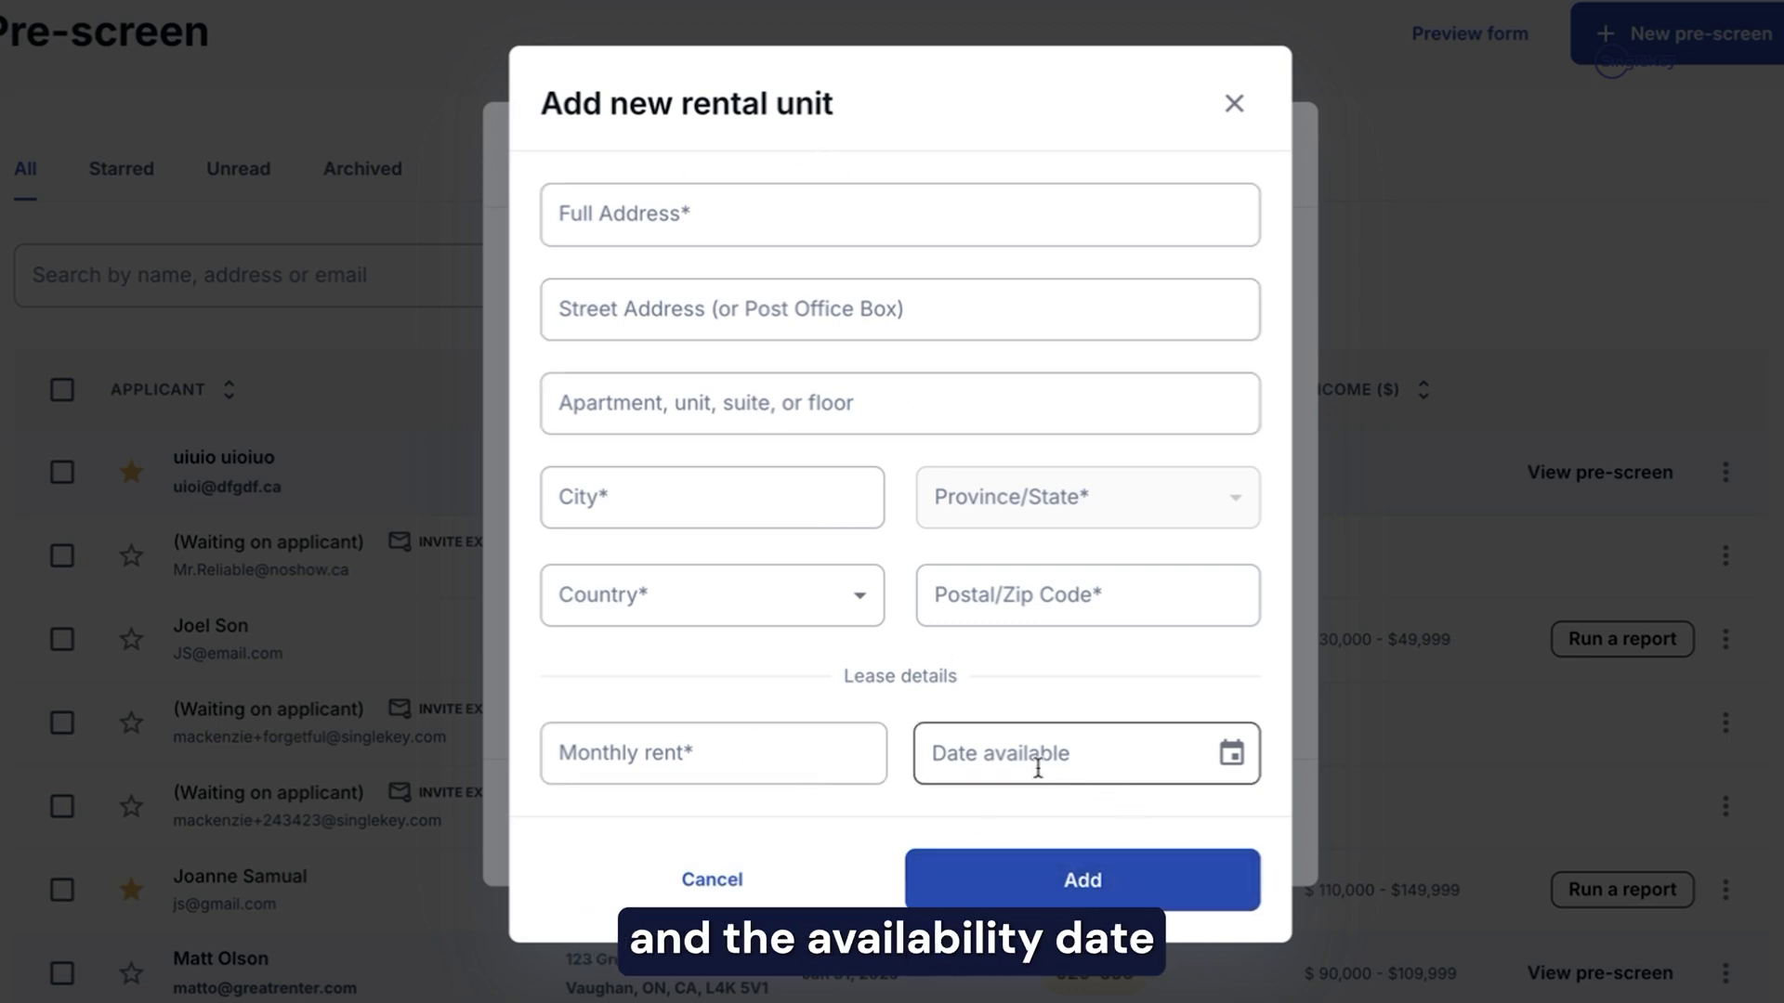
pyautogui.click(734, 880)
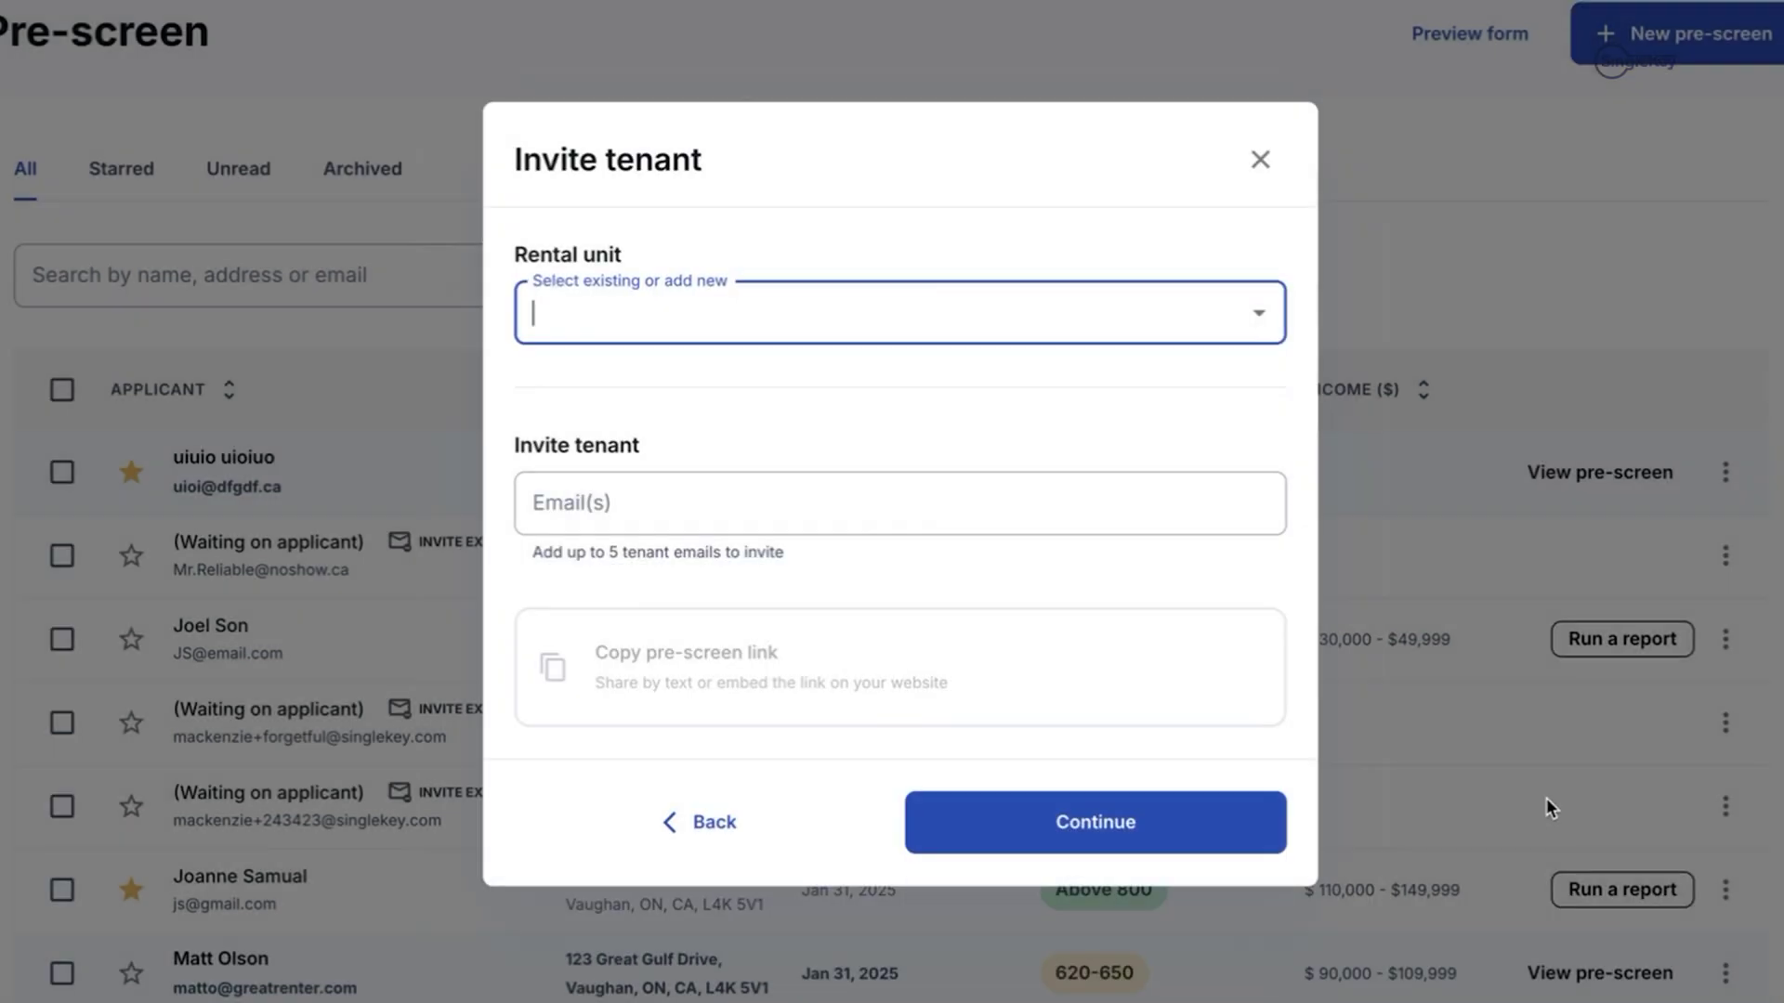
pyautogui.click(805, 321)
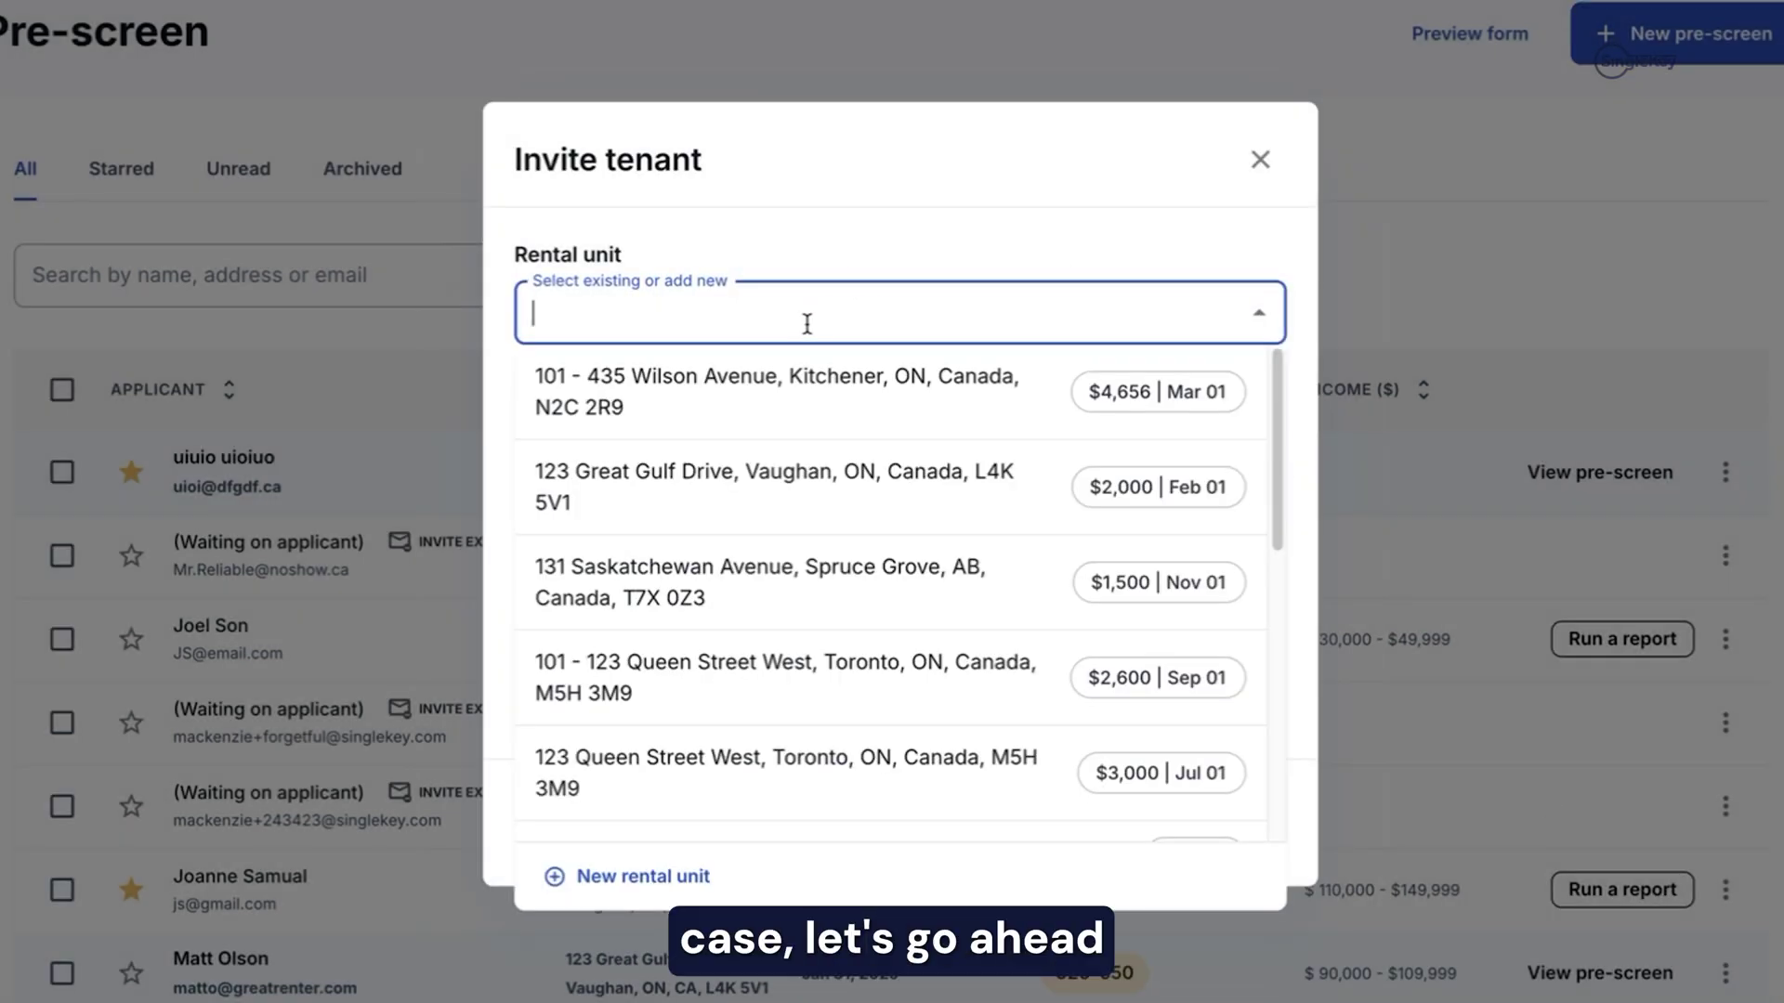
pyautogui.click(846, 395)
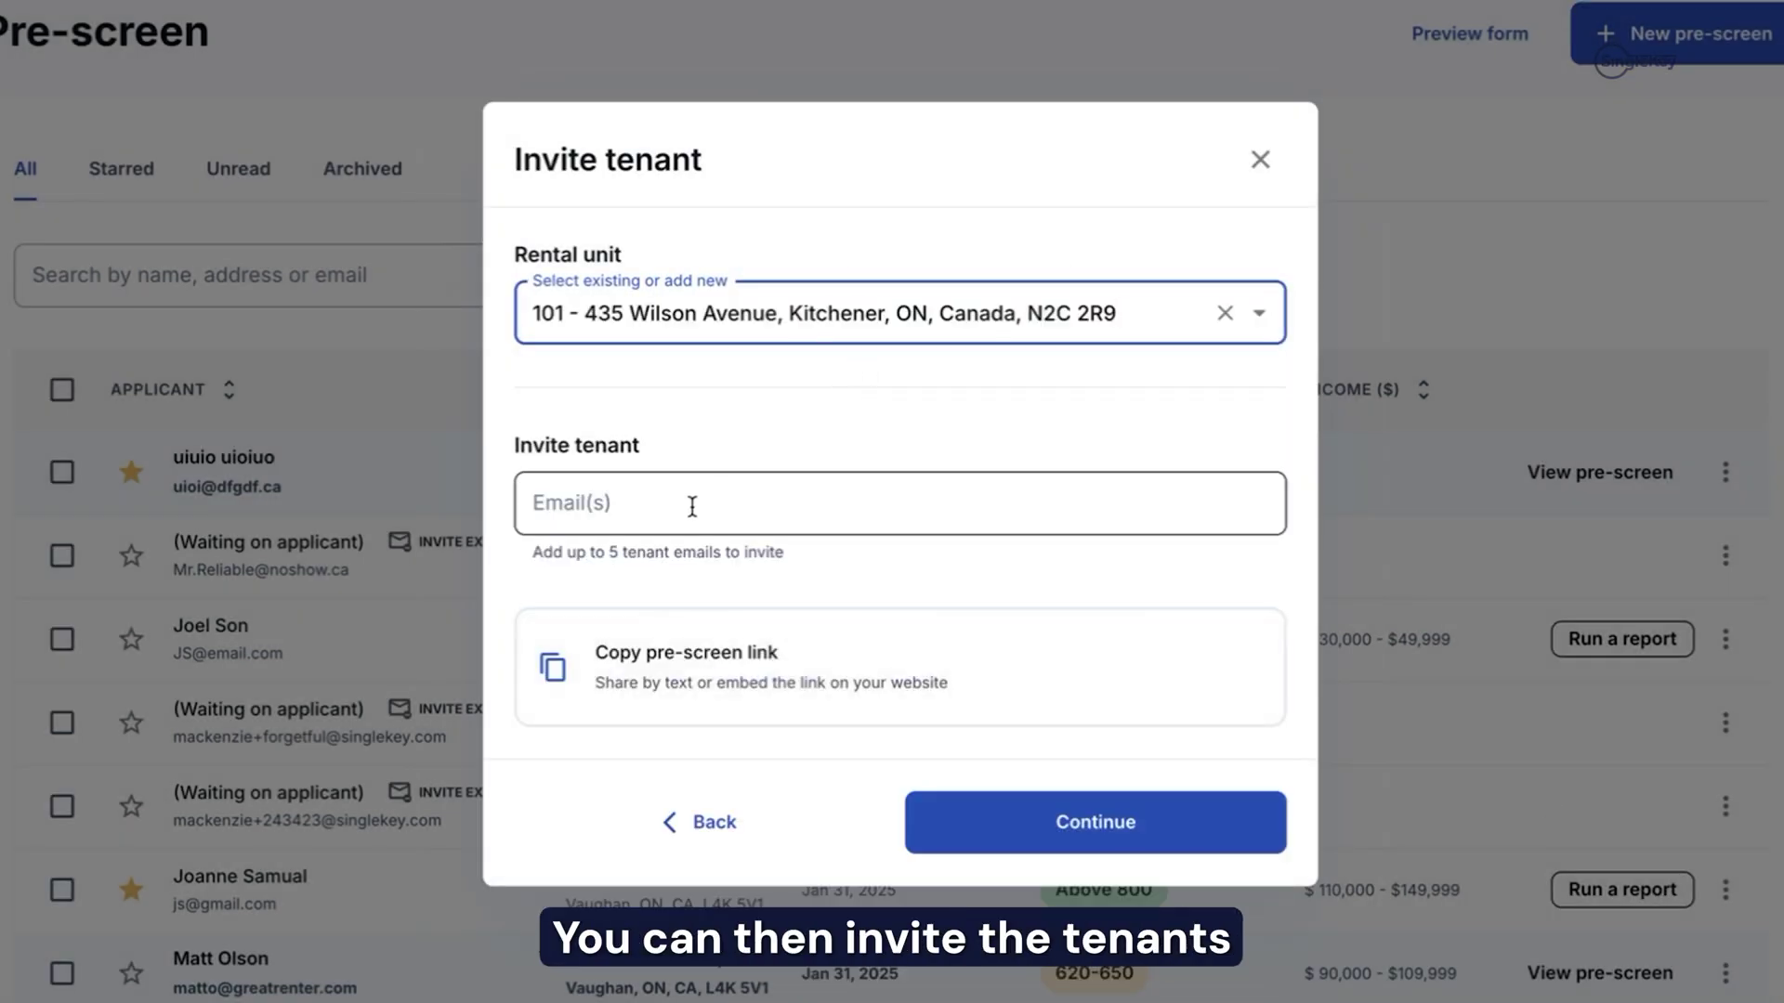
pyautogui.click(622, 502)
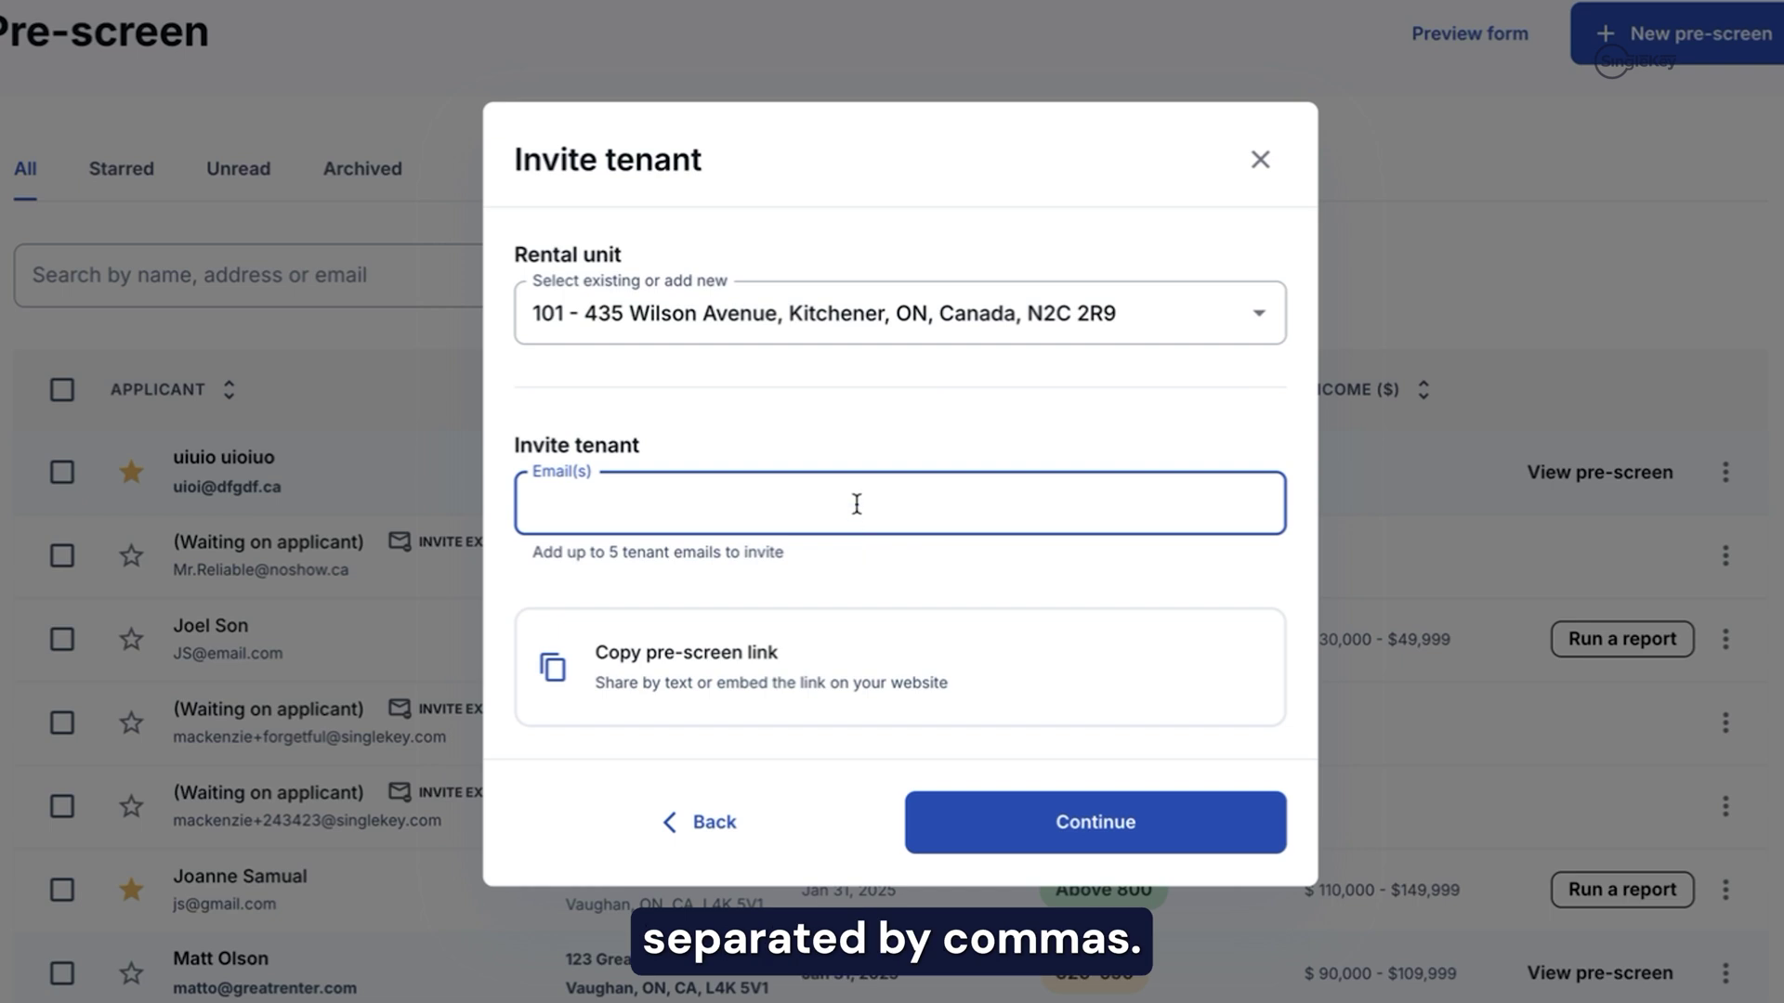
# Step: Copy the Wilson Avenue pre-screen link and check the tenant form in a private window
pyautogui.click(700, 675)
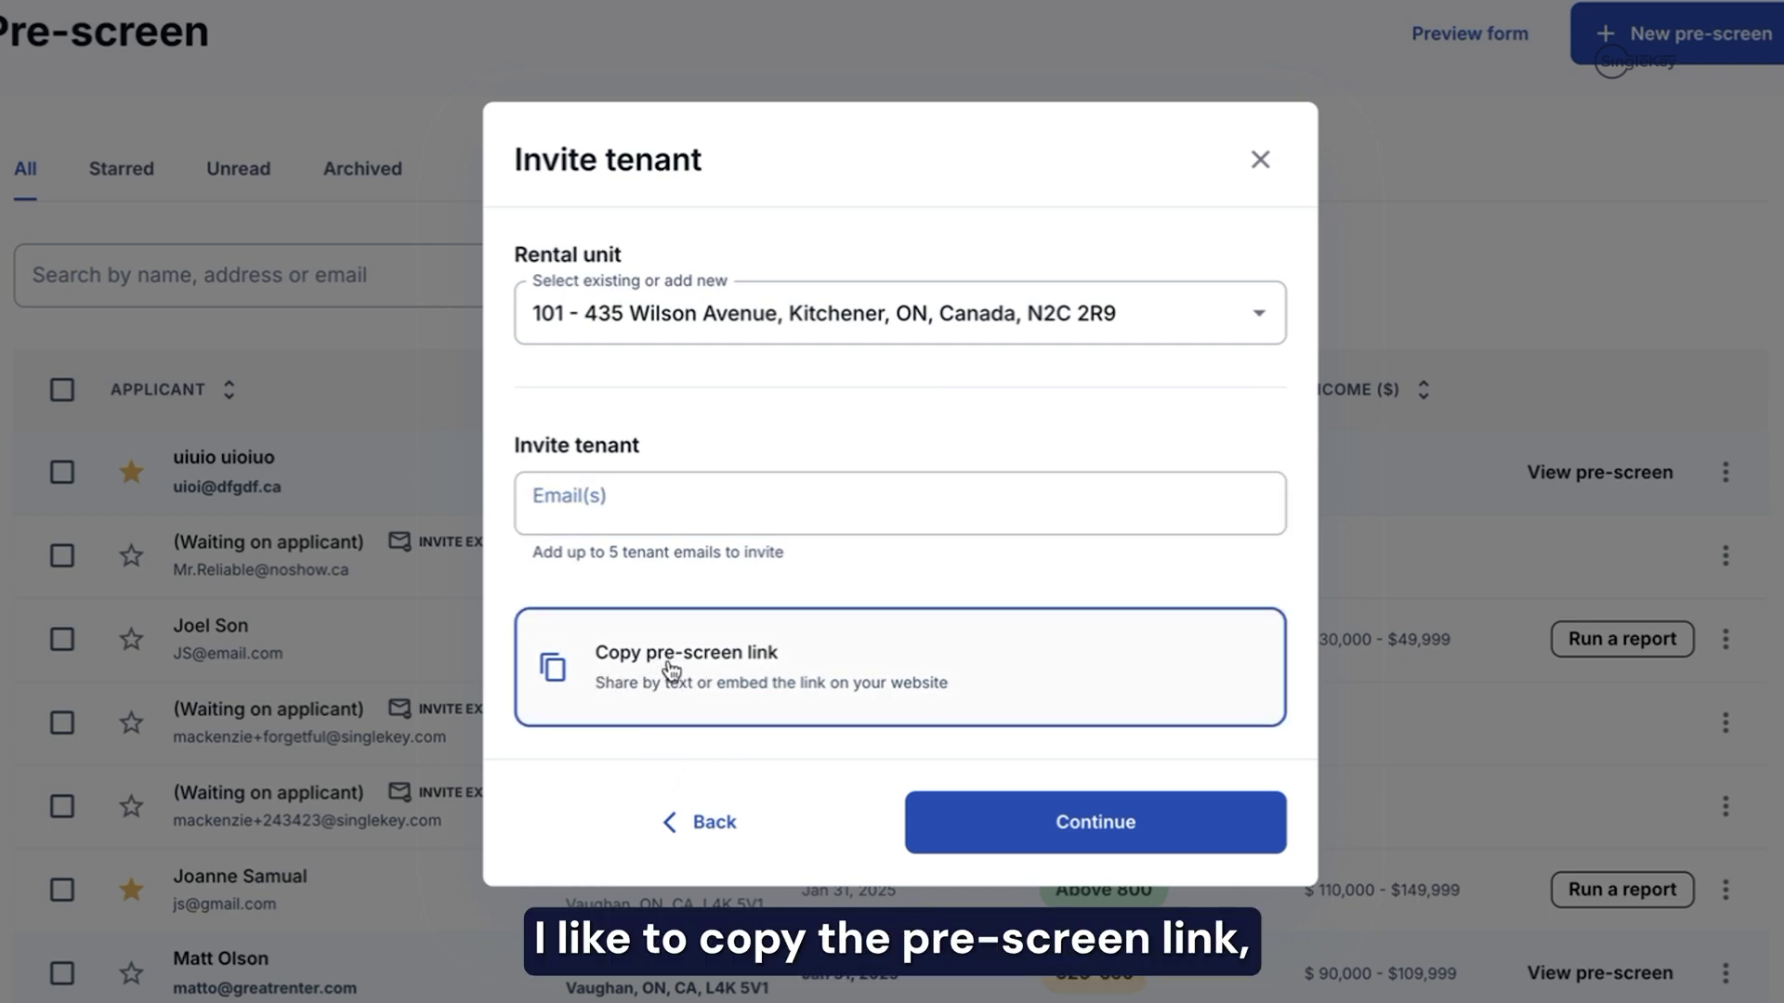
pyautogui.click(1113, 847)
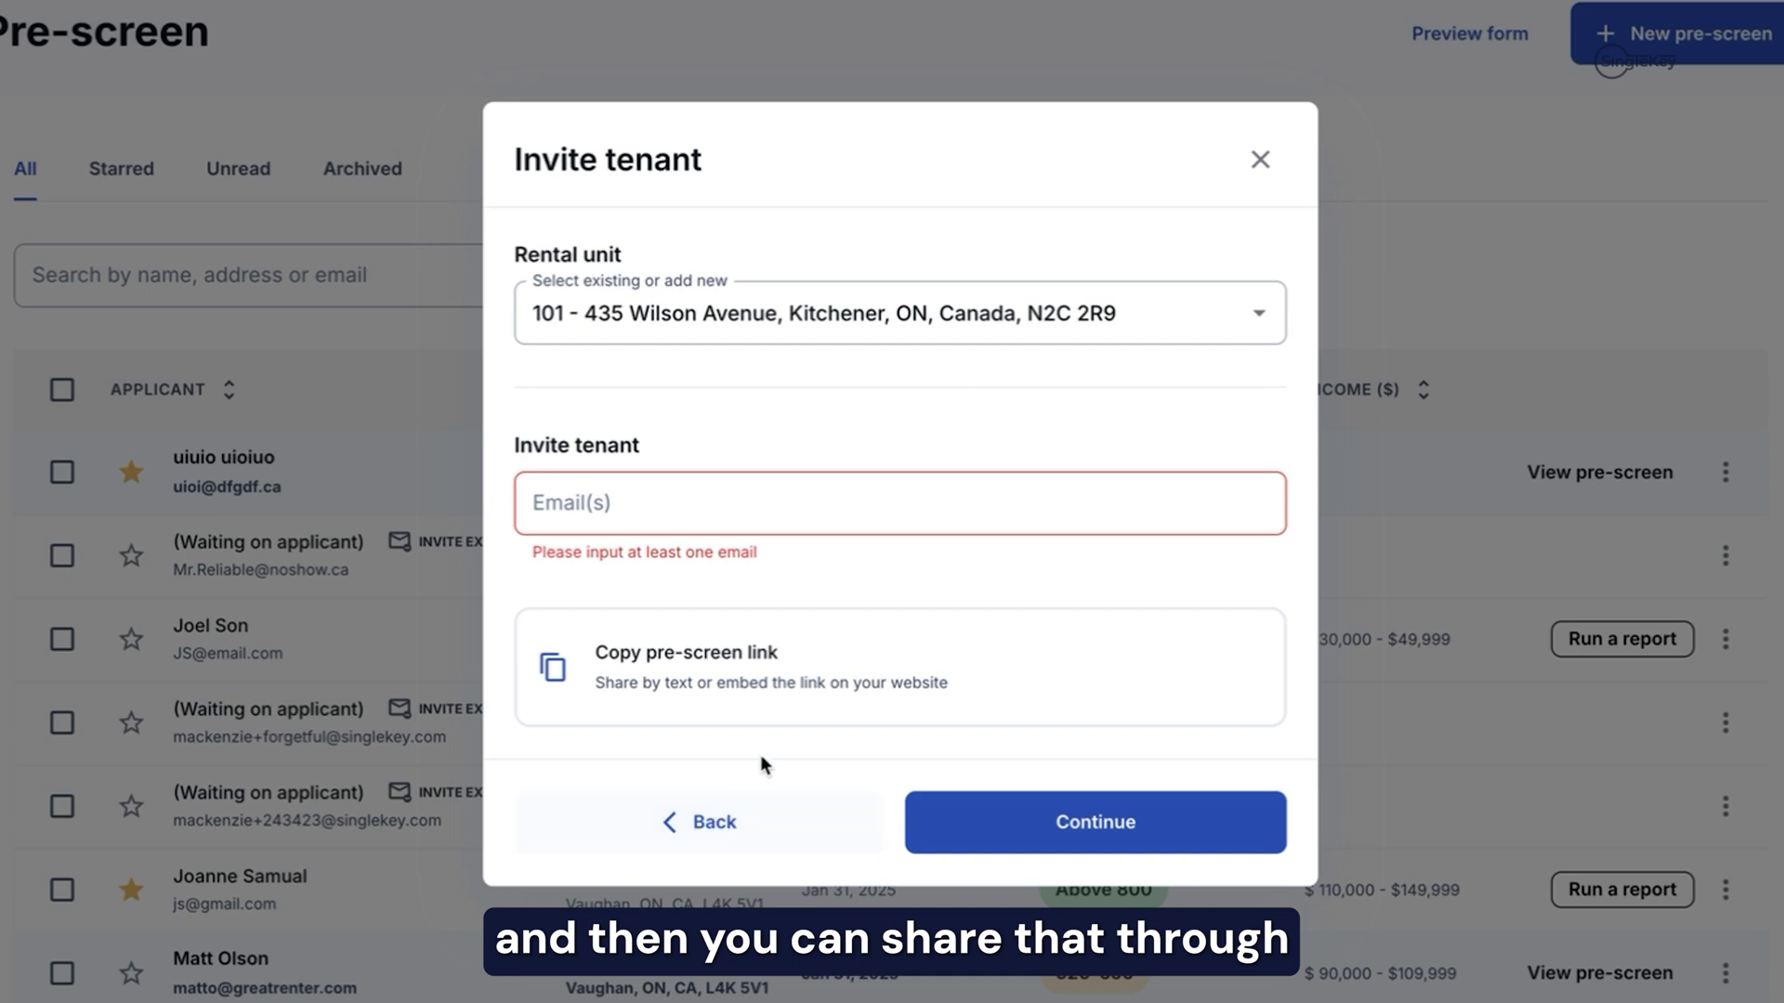
pyautogui.click(617, 687)
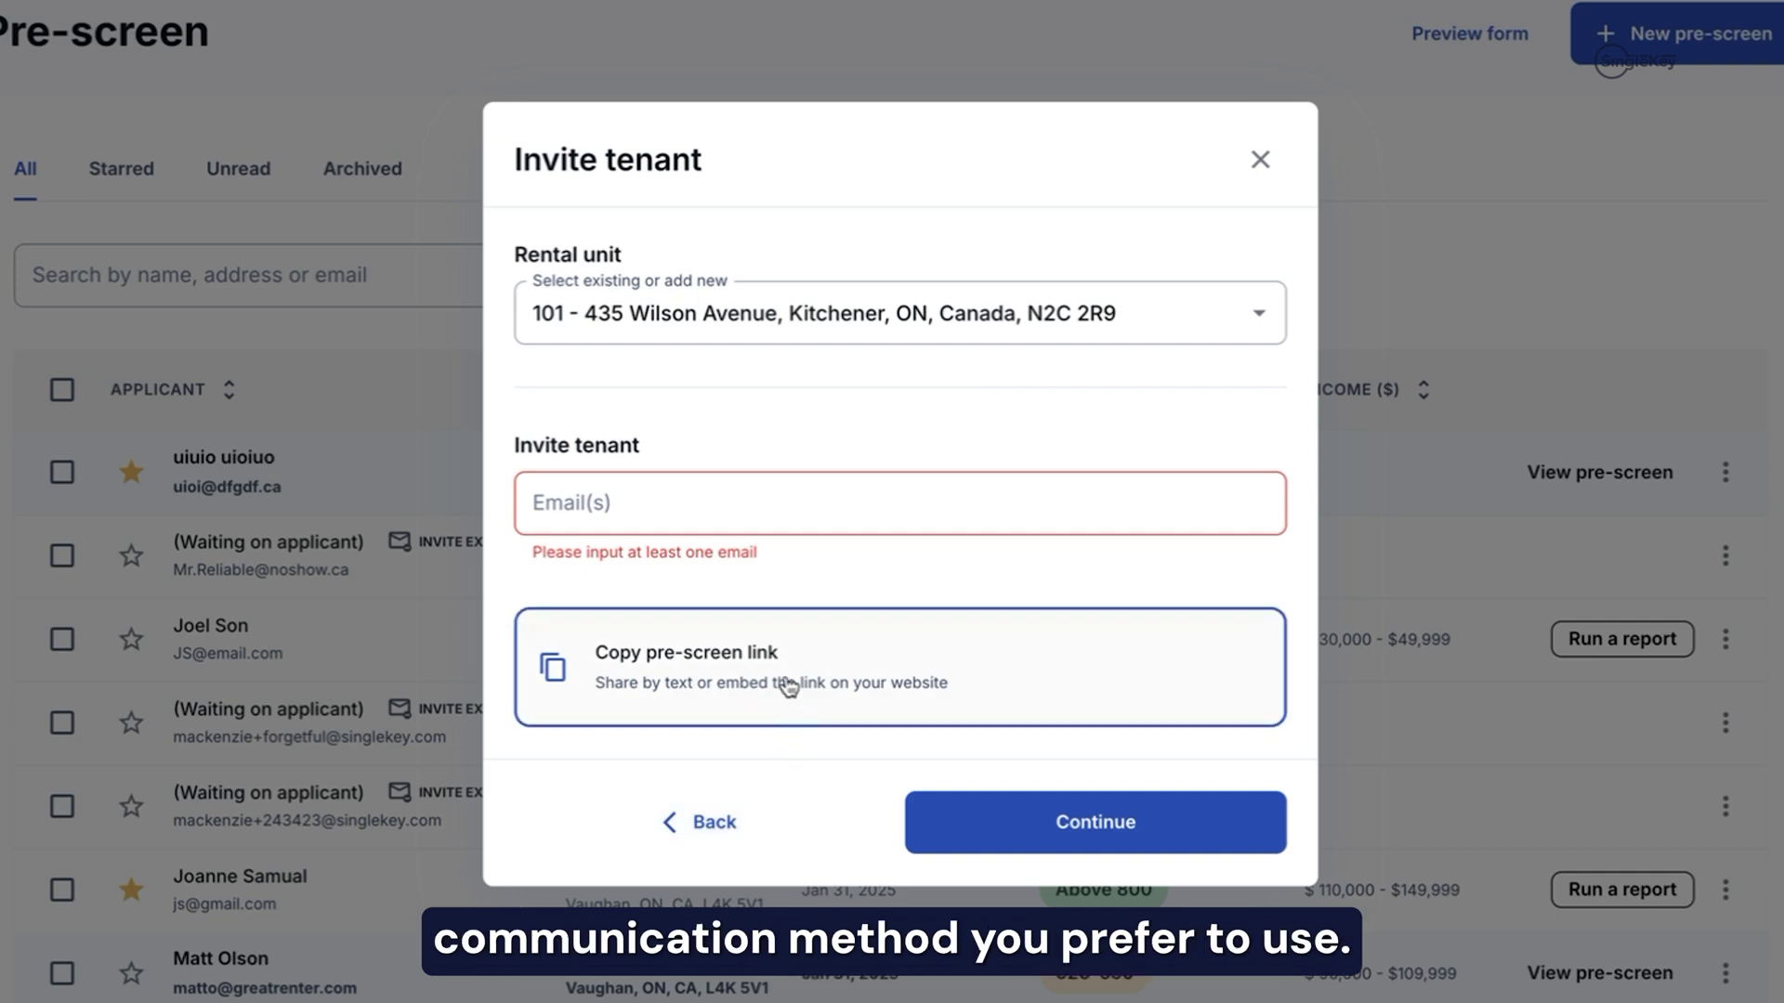
pyautogui.click(639, 714)
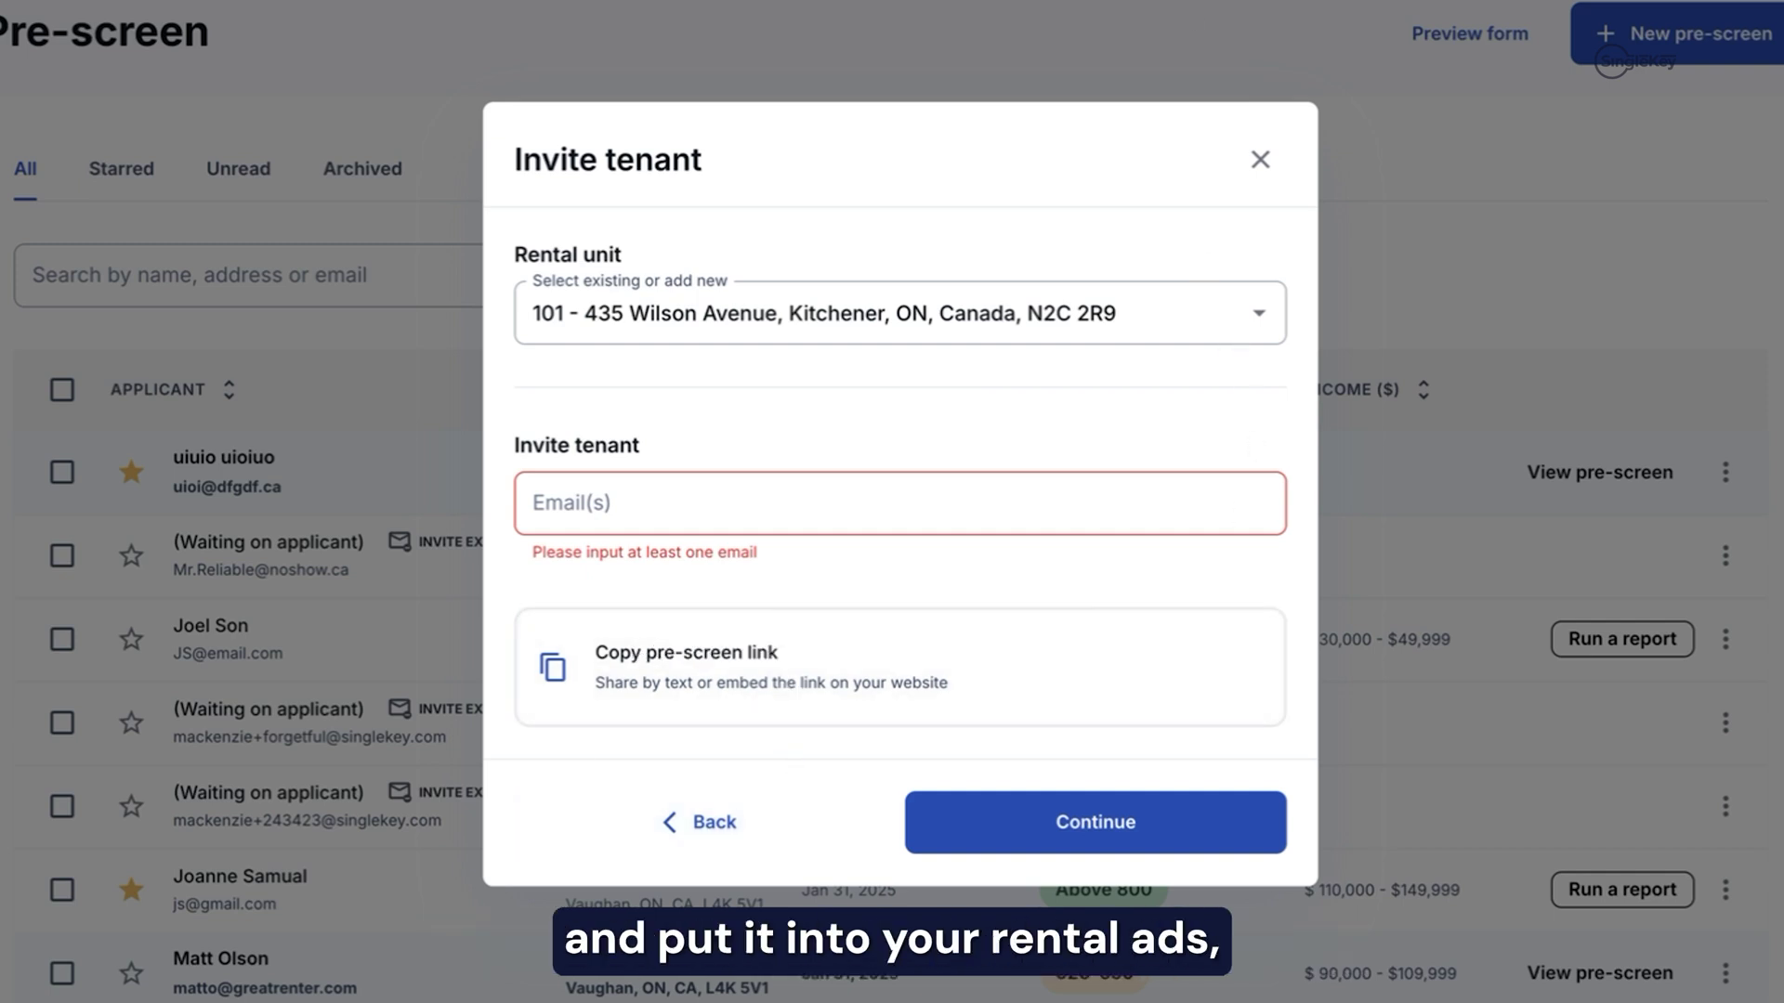
pyautogui.hotkey('alt', 'f')
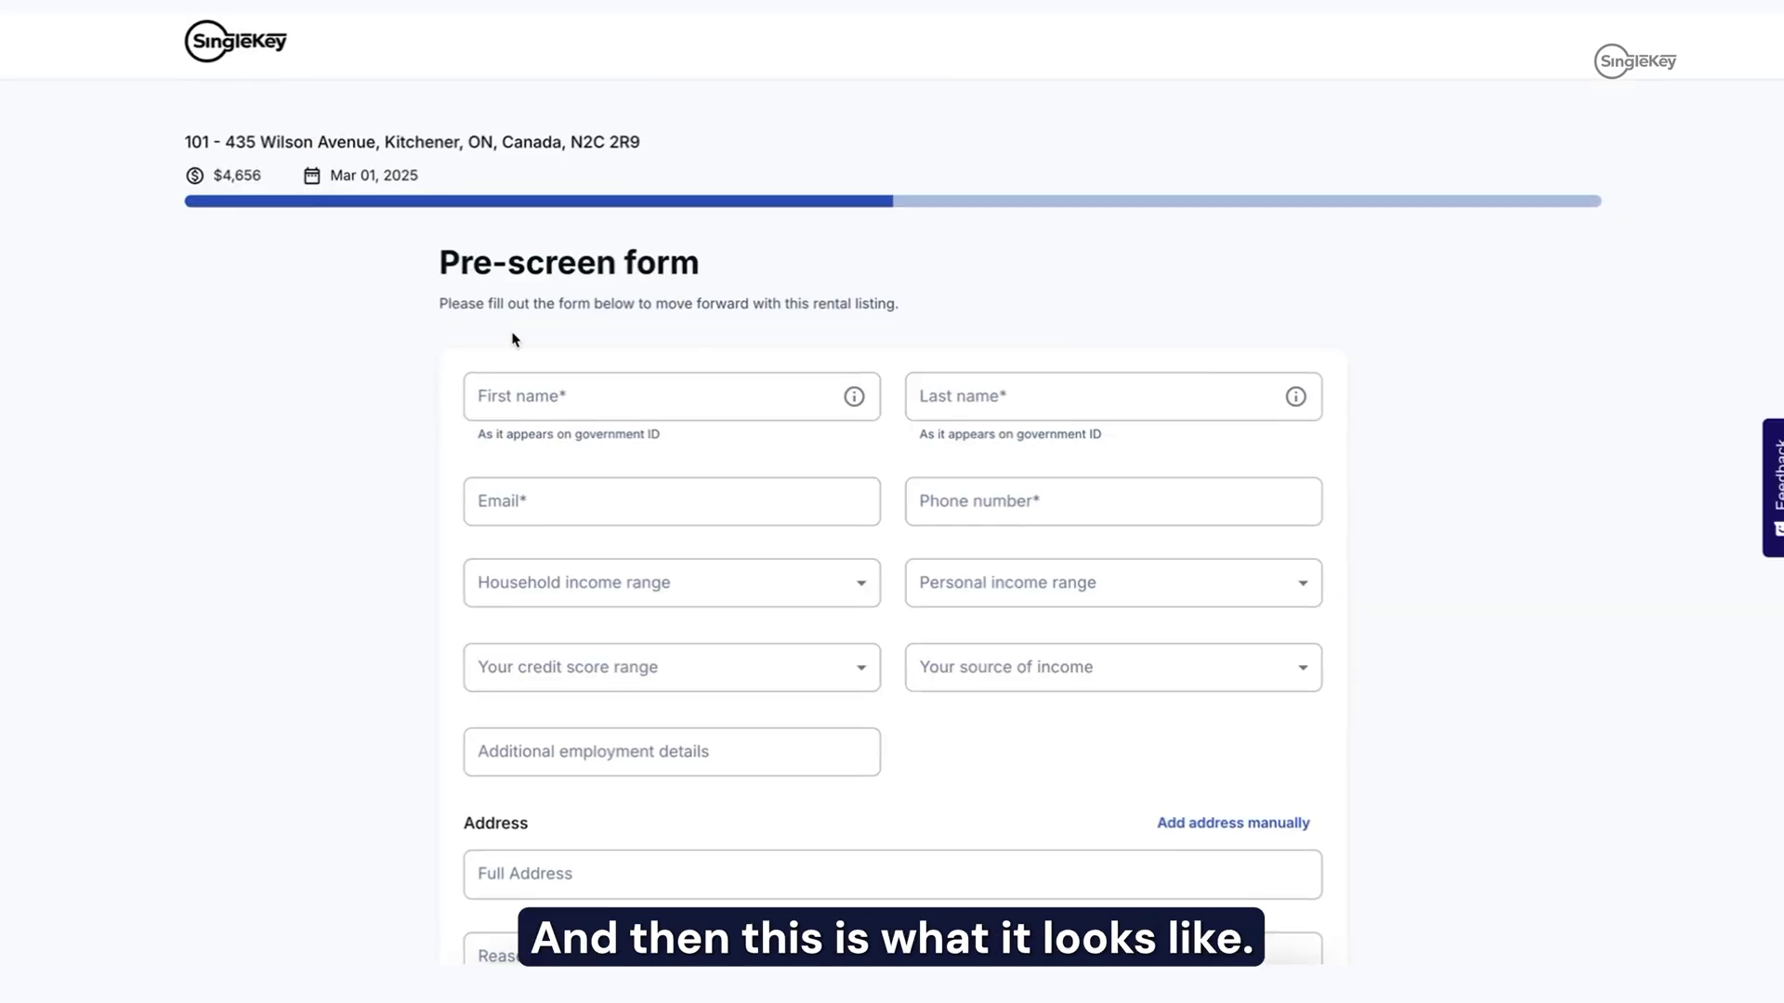
pyautogui.scroll(-5, 665, 339)
pyautogui.scroll(5, 665, 339)
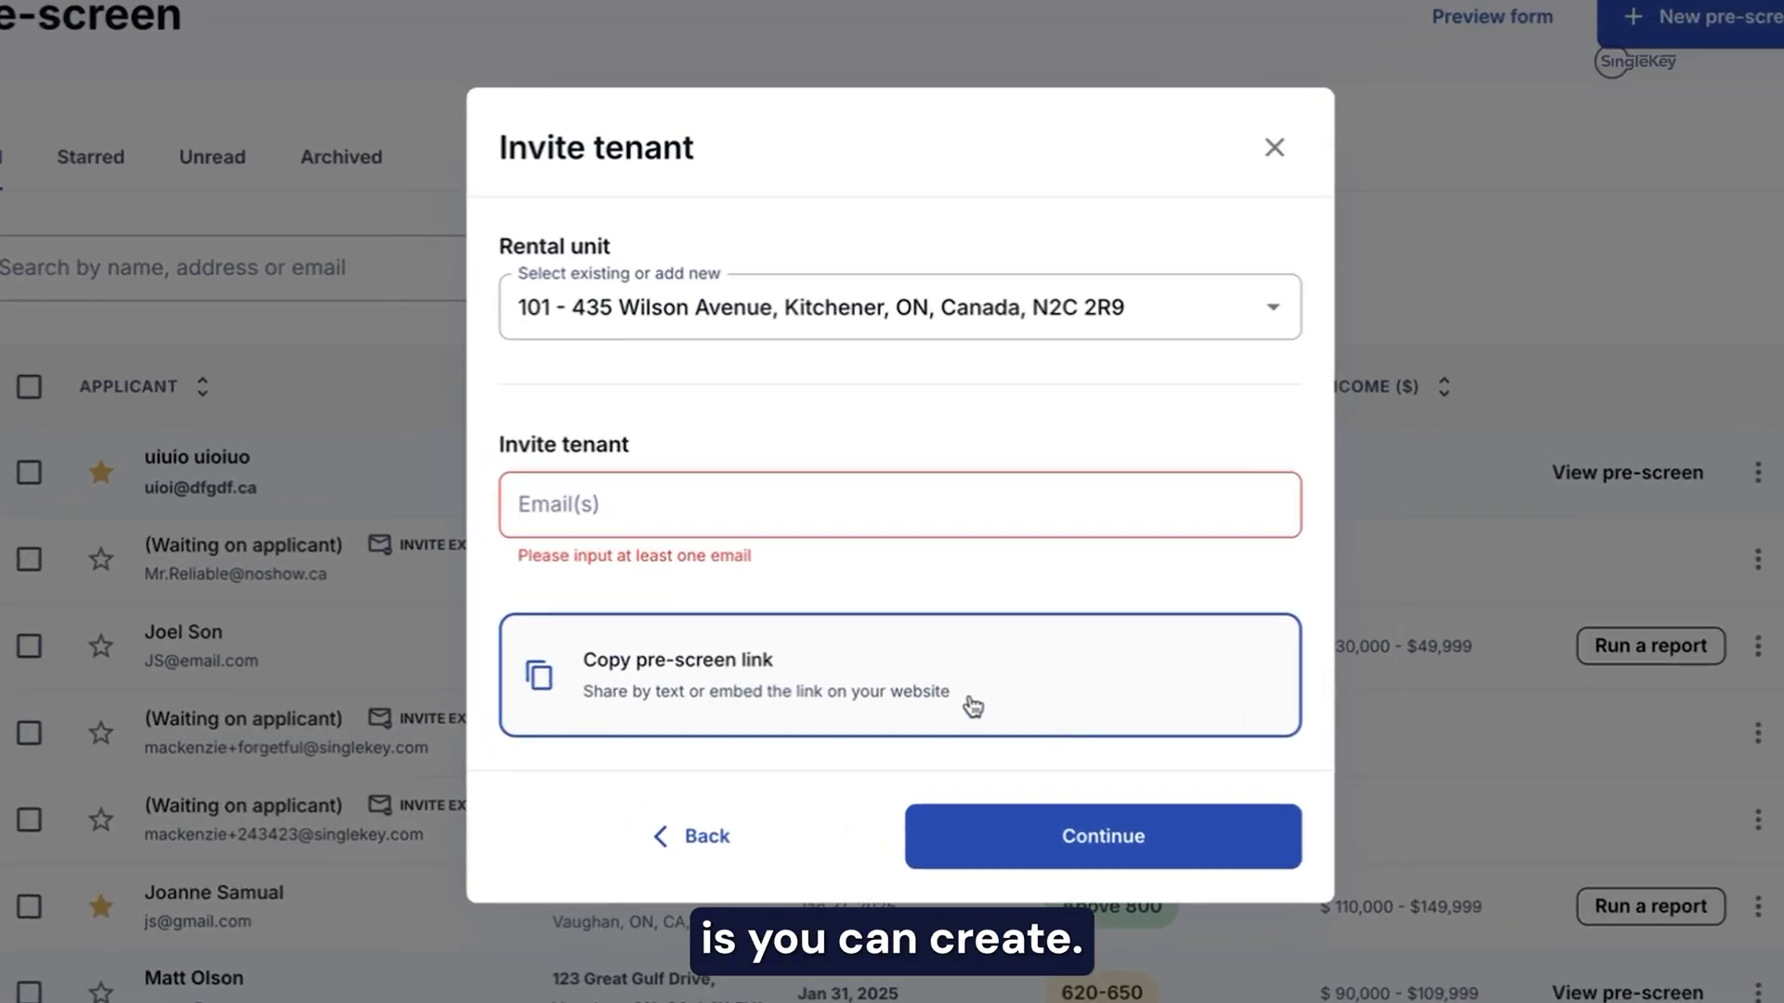
pyautogui.click(601, 512)
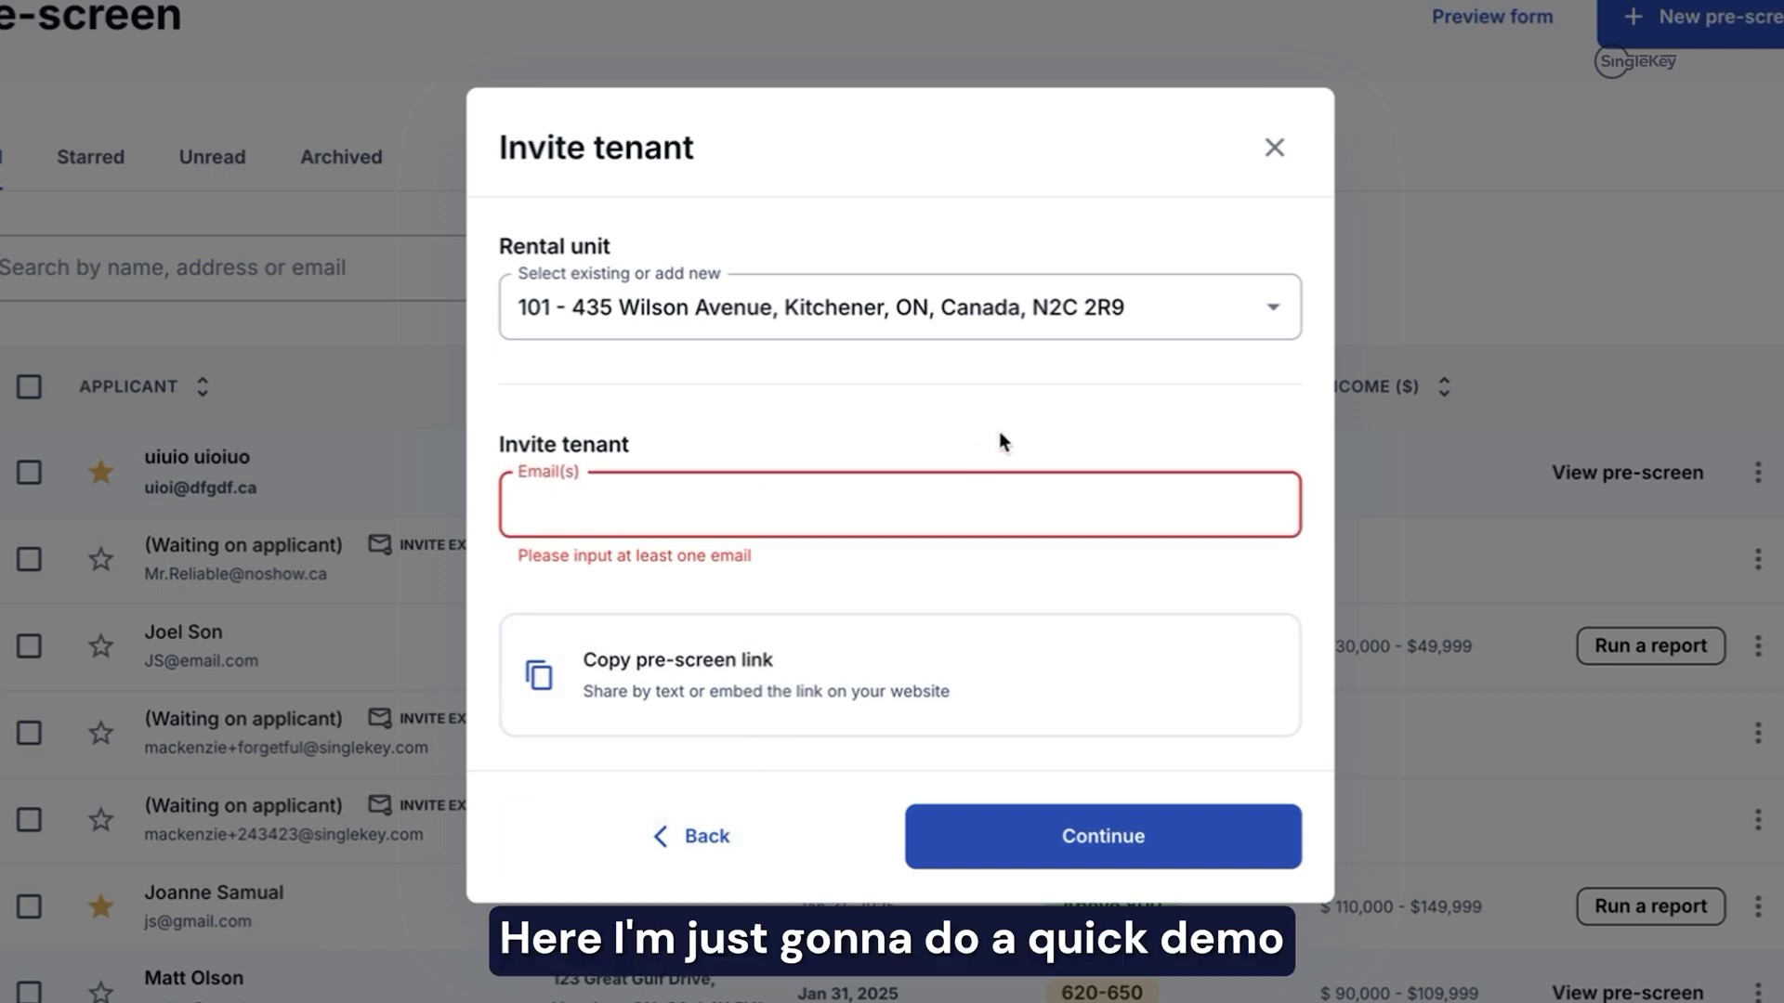
# Step: Add the tenant's email address to the invite and send it
pyautogui.write('demo')
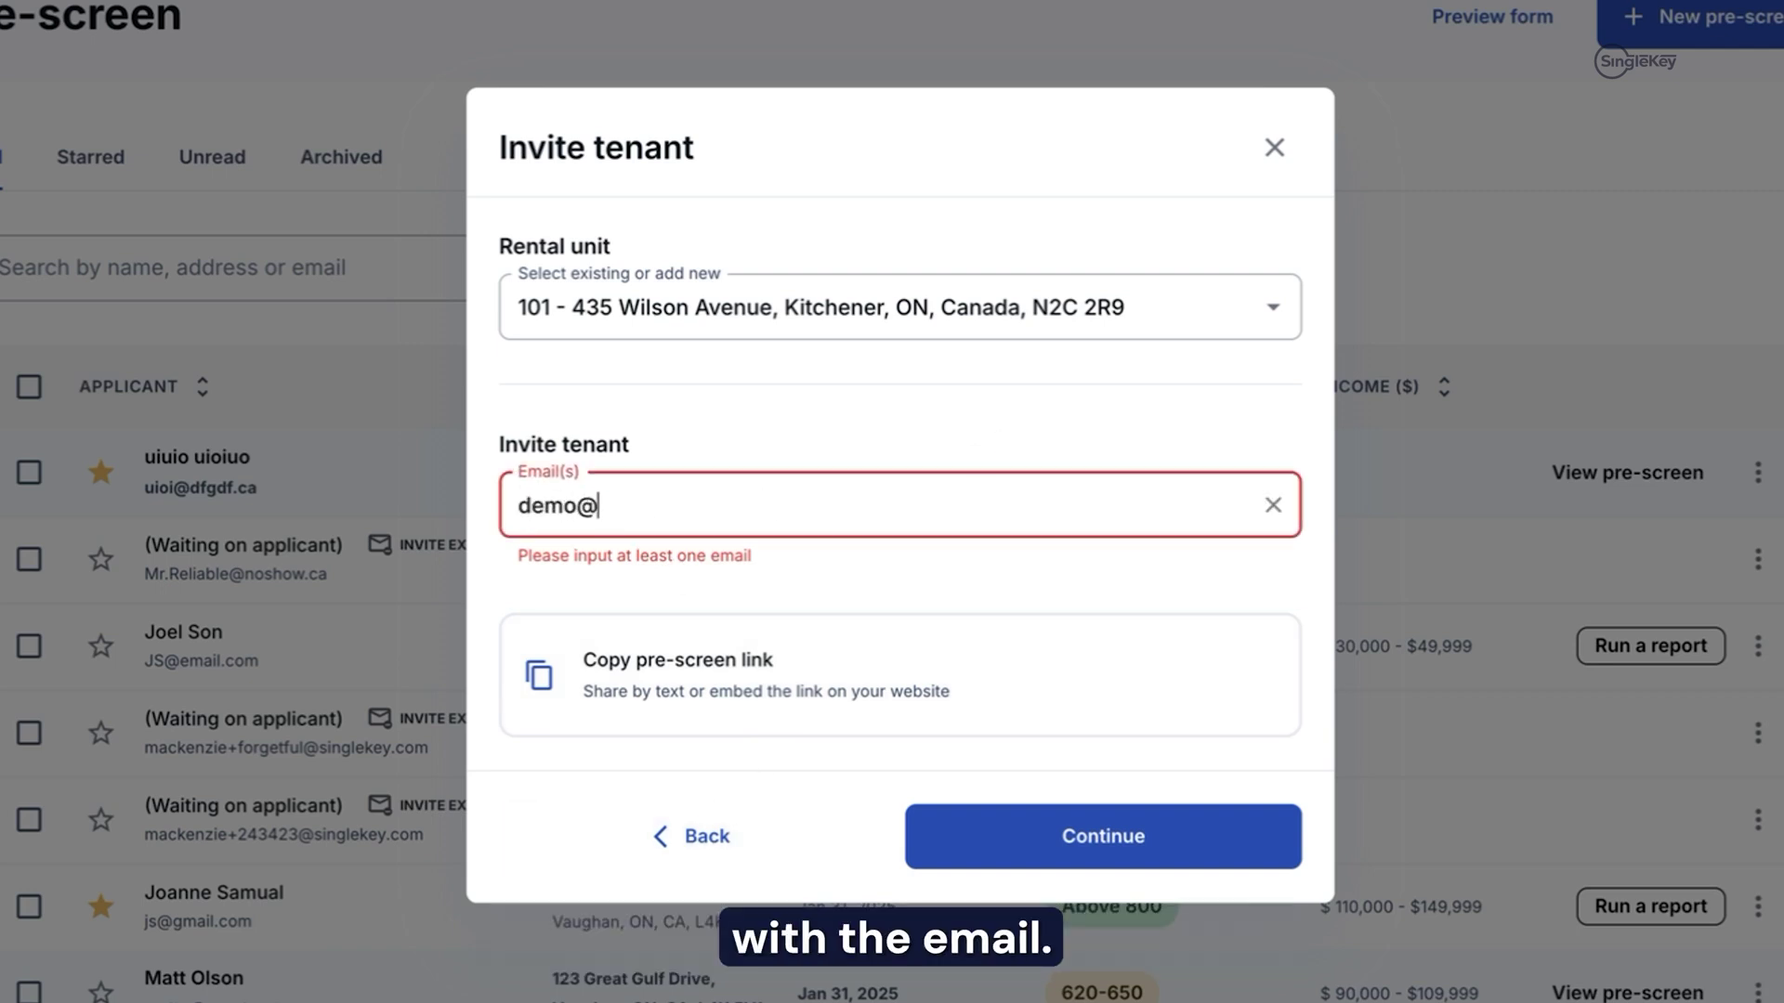
pyautogui.write('@email.com')
pyautogui.press('Return')
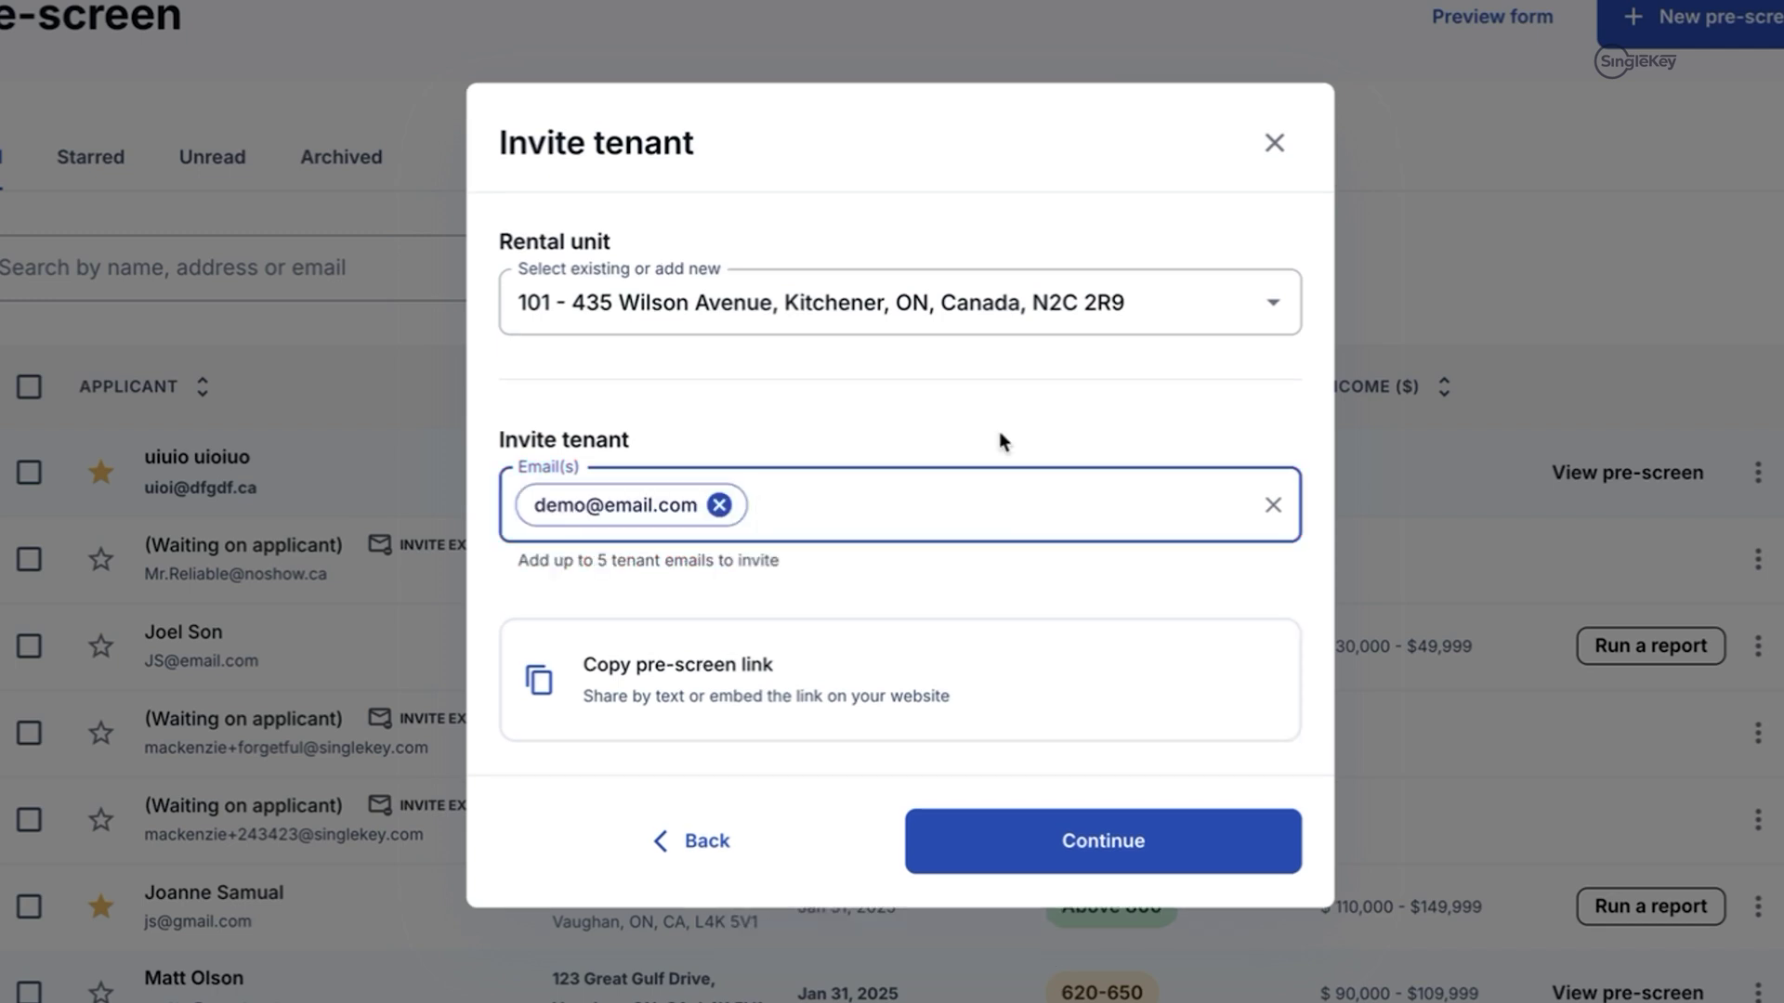
pyautogui.click(1092, 859)
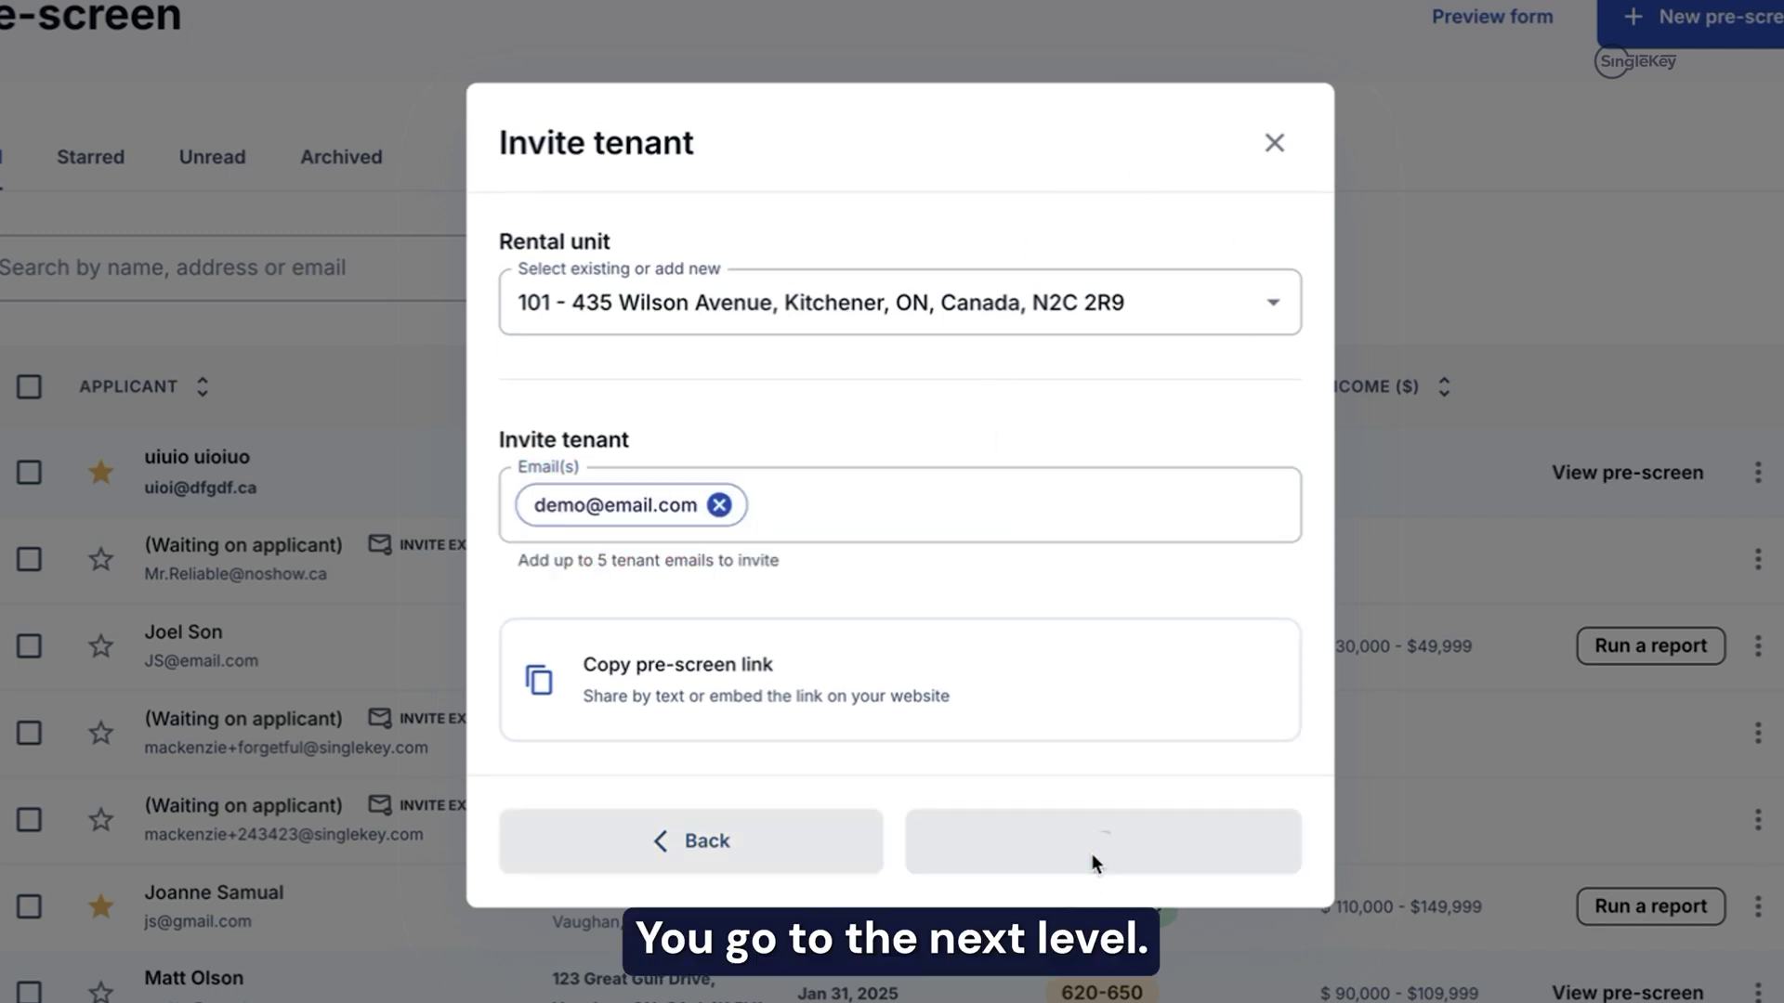